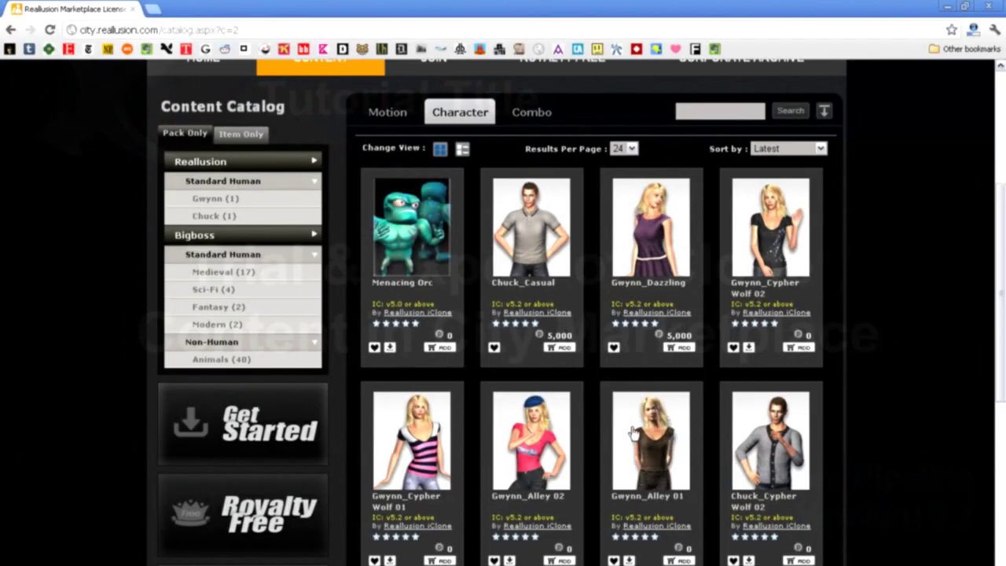
# - Filter the Content Catalog to Item Only and Standard Human > Modern to show the E003 characters
pyautogui.scroll(2, 634, 429)
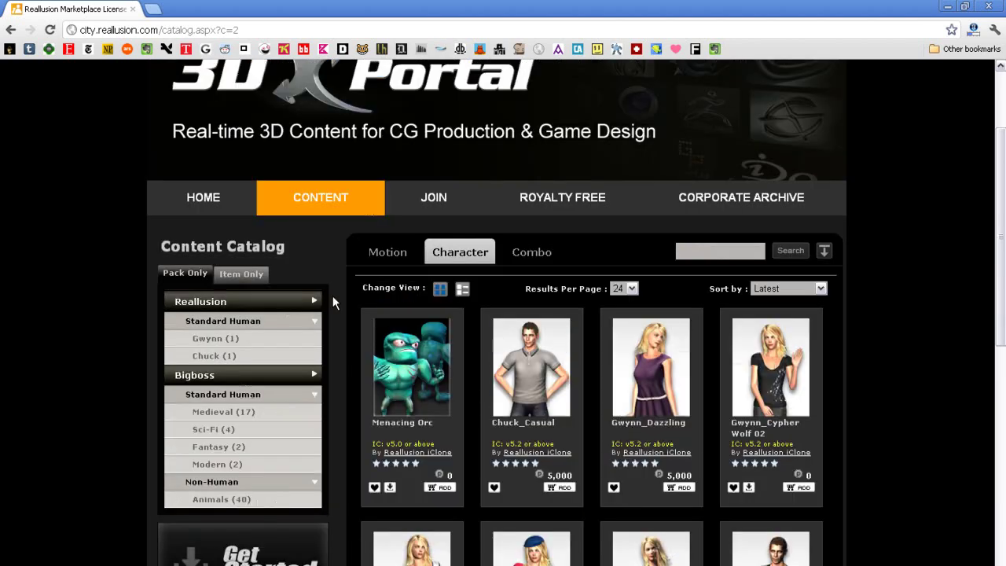
pyautogui.click(248, 277)
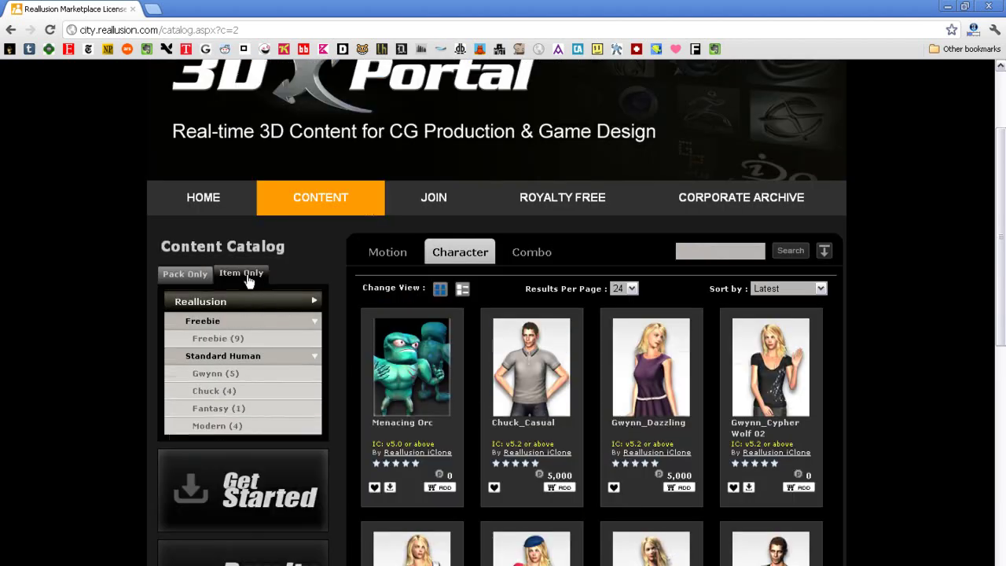
pyautogui.click(198, 281)
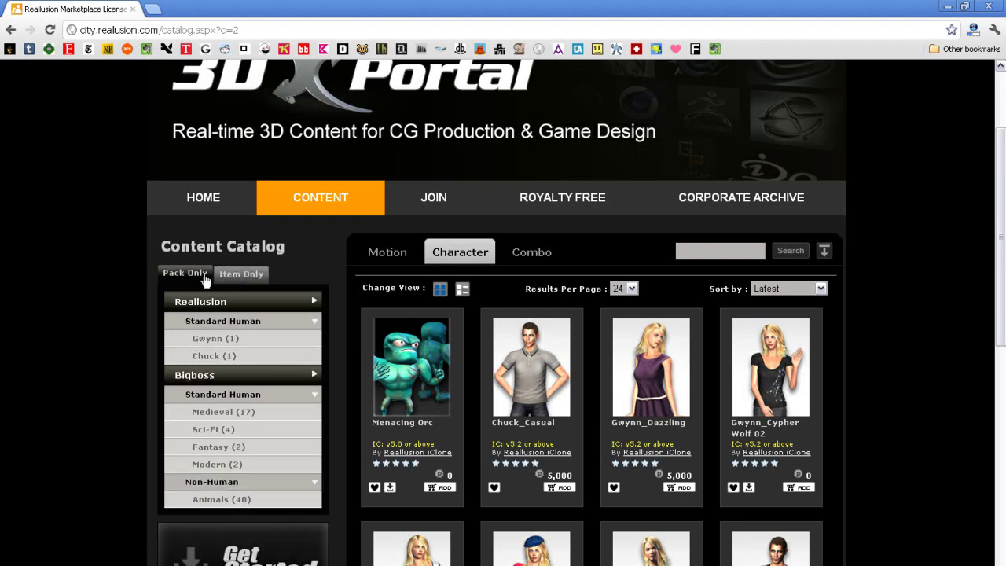
pyautogui.click(236, 281)
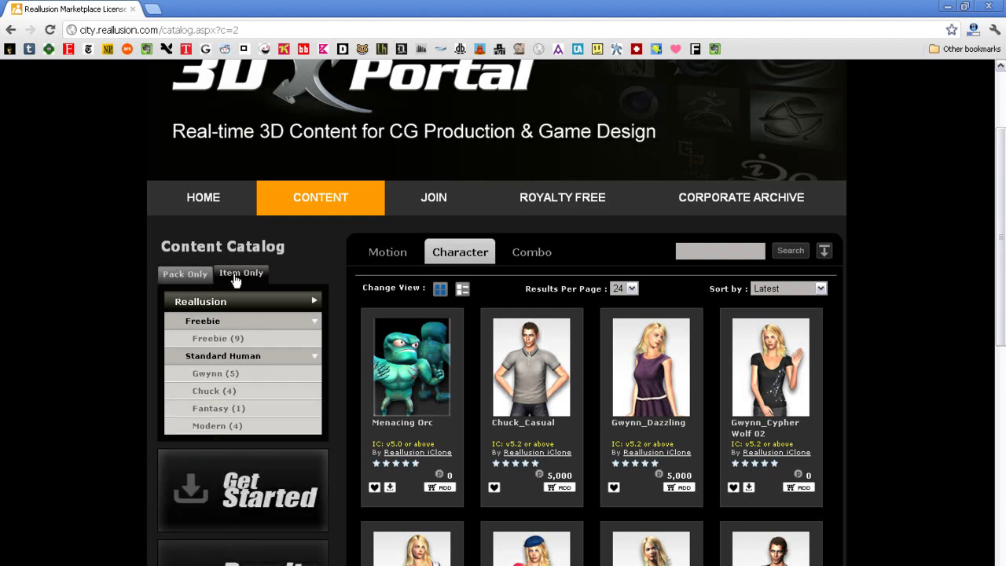
pyautogui.click(217, 427)
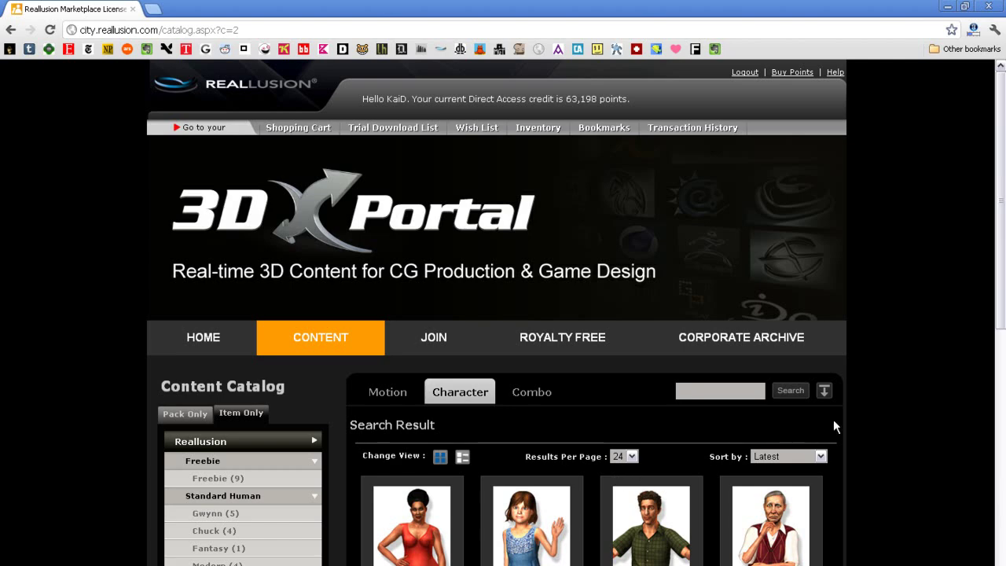
pyautogui.scroll(-4, 835, 425)
pyautogui.scroll(3, 835, 425)
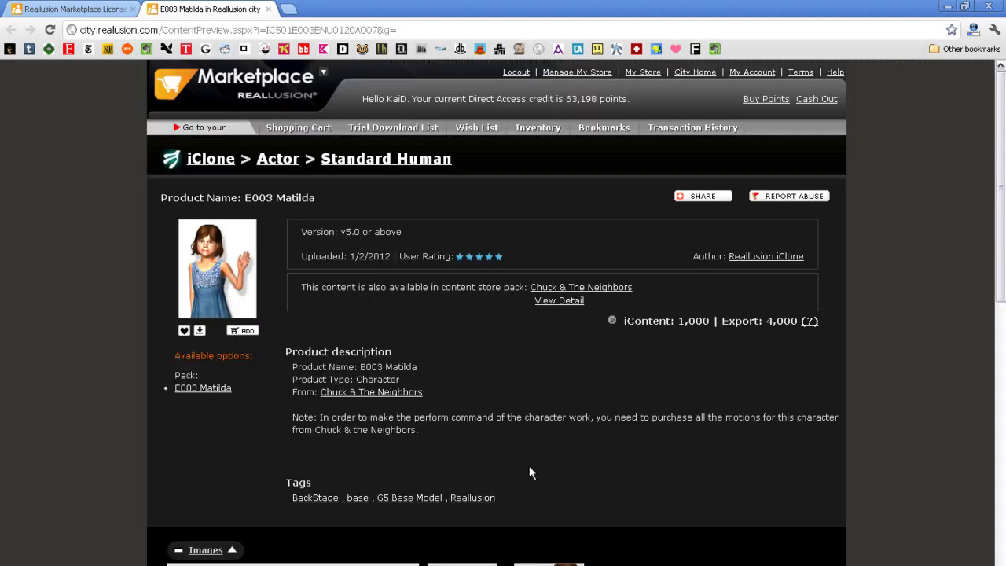
# - View Matilda's close-up faces image, then add E003 Matilda to the trial download list
pyautogui.scroll(-3, 733, 499)
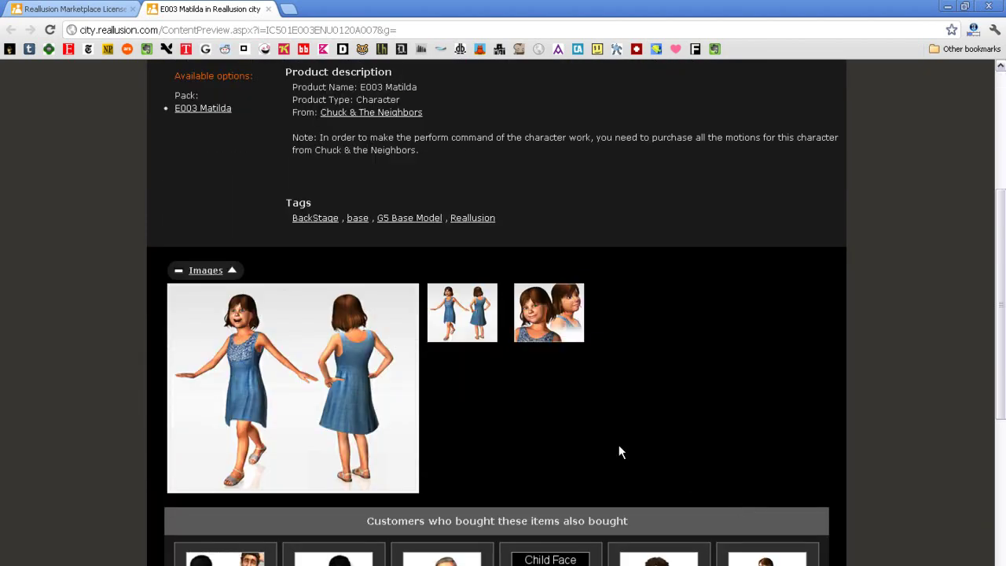
pyautogui.click(548, 310)
pyautogui.scroll(3, 681, 415)
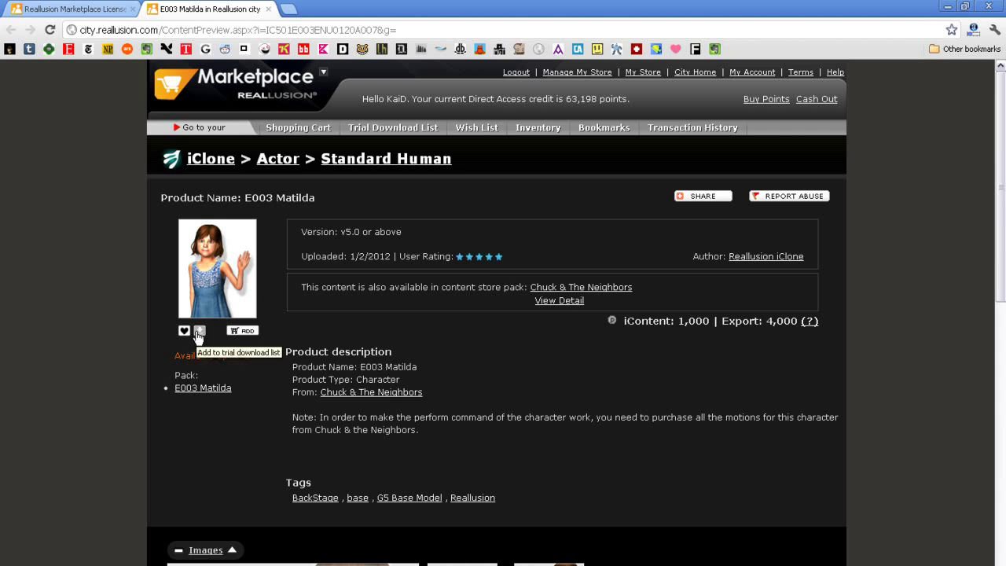
pyautogui.click(197, 333)
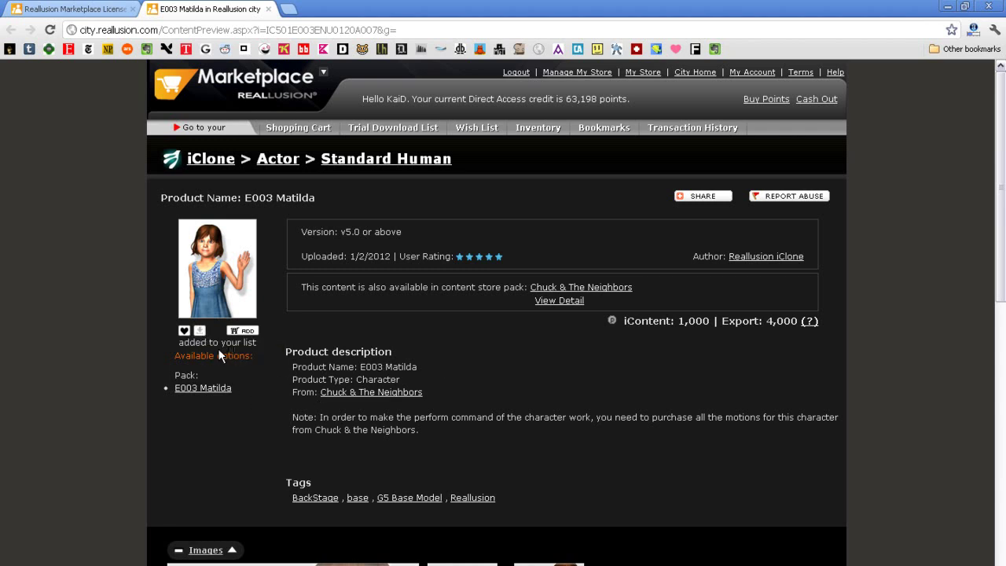
pyautogui.click(403, 132)
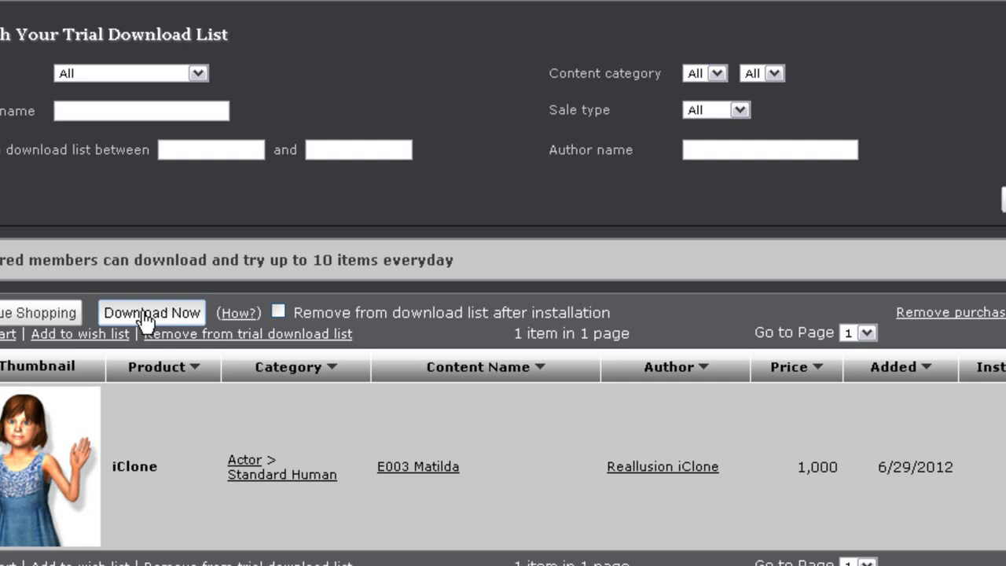
# - Download the checked E003 Matilda trial item as an .rld file and confirm
pyautogui.click(275, 333)
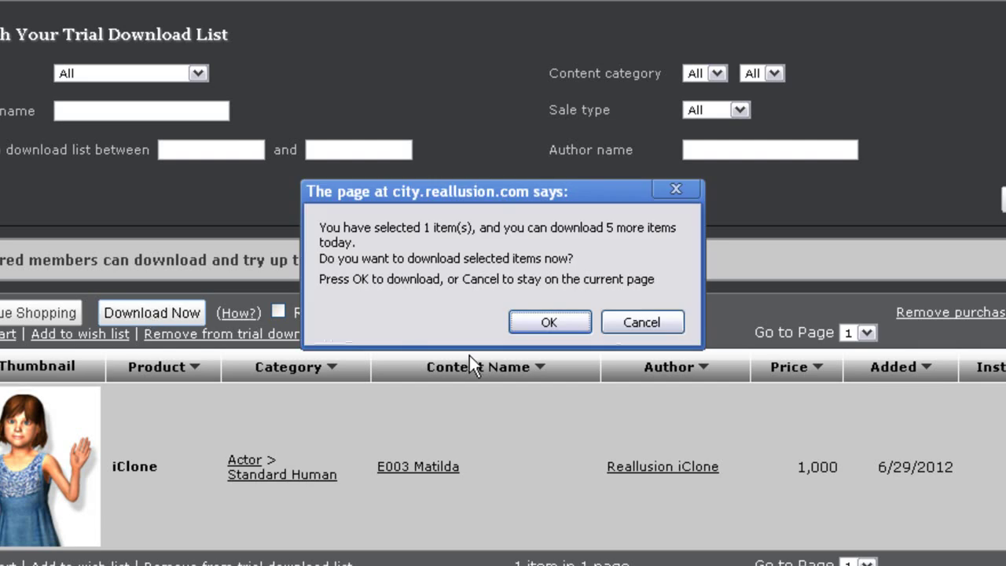
pyautogui.click(559, 318)
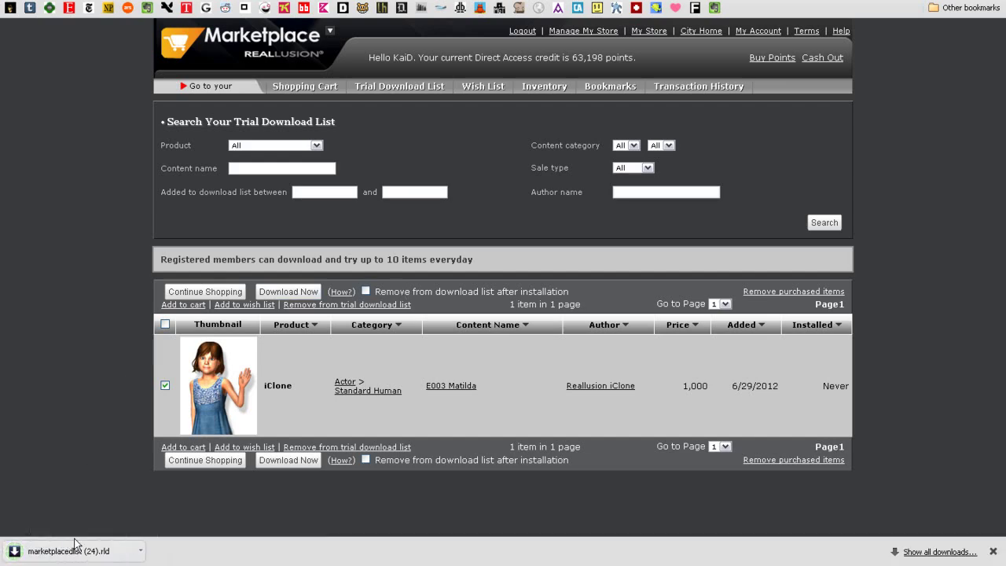
# - Run the downloaded Matilda .rld installer, confirm installation, then close the status report and downloader
pyautogui.click(73, 554)
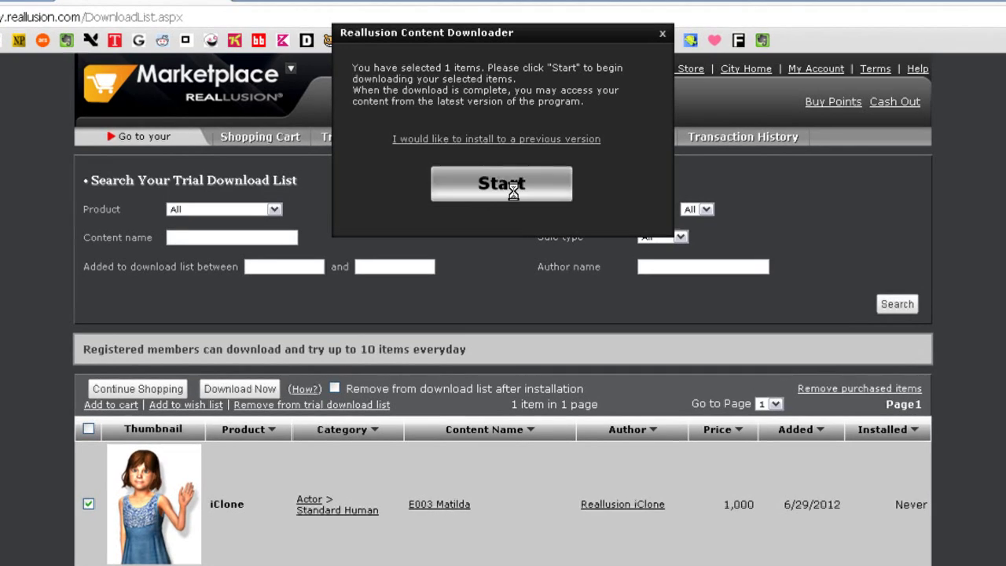
pyautogui.click(512, 193)
pyautogui.click(456, 160)
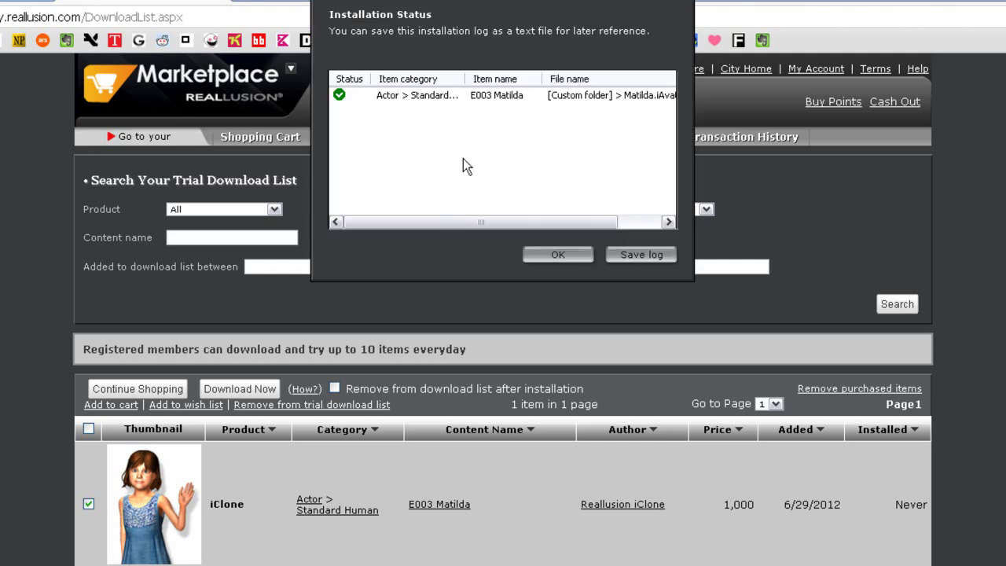
pyautogui.moveTo(545, 218); pyautogui.dragTo(504, 222)
pyautogui.moveTo(465, 79); pyautogui.dragTo(498, 78)
pyautogui.moveTo(471, 221); pyautogui.dragTo(561, 240)
pyautogui.click(559, 256)
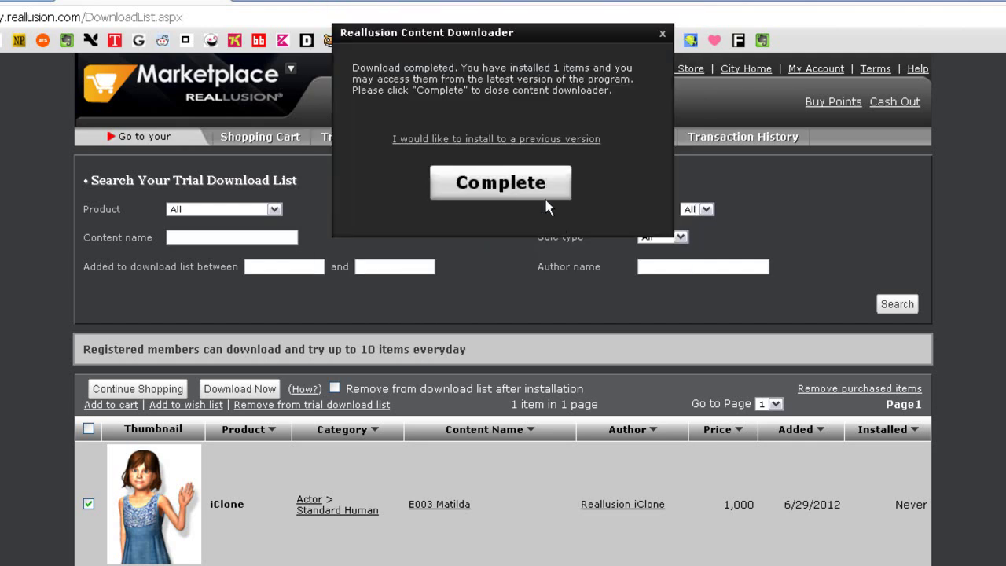
pyautogui.click(526, 184)
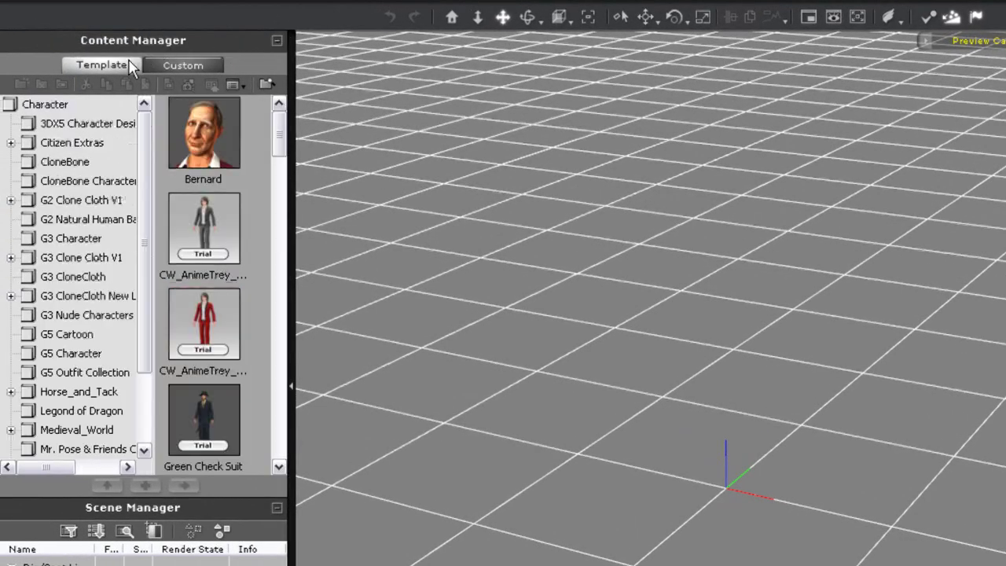
# - Drag Matilda from the template character library into the scene and orbit to an eye-level front view
pyautogui.click(163, 63)
pyautogui.click(101, 64)
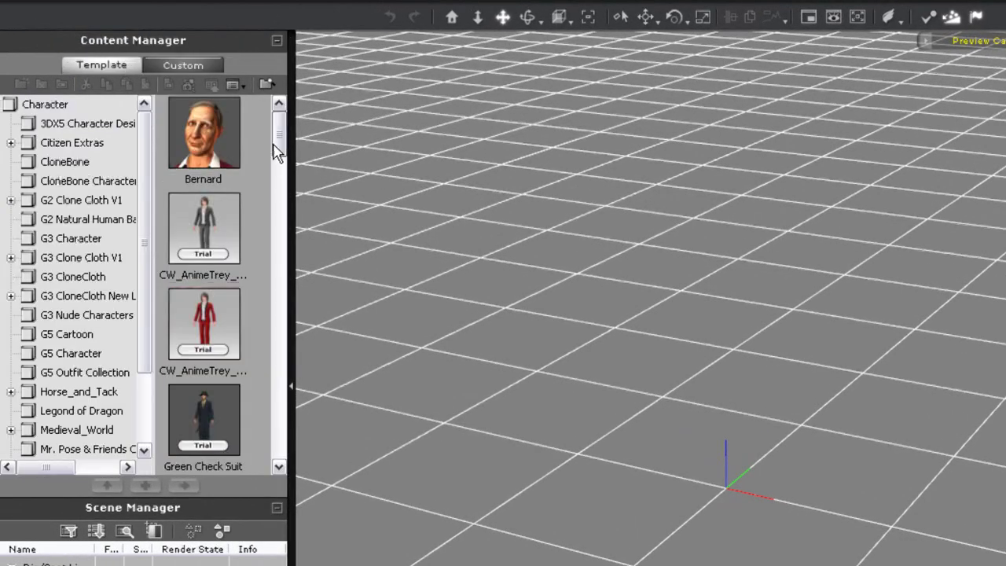
pyautogui.moveTo(278, 140); pyautogui.dragTo(277, 298)
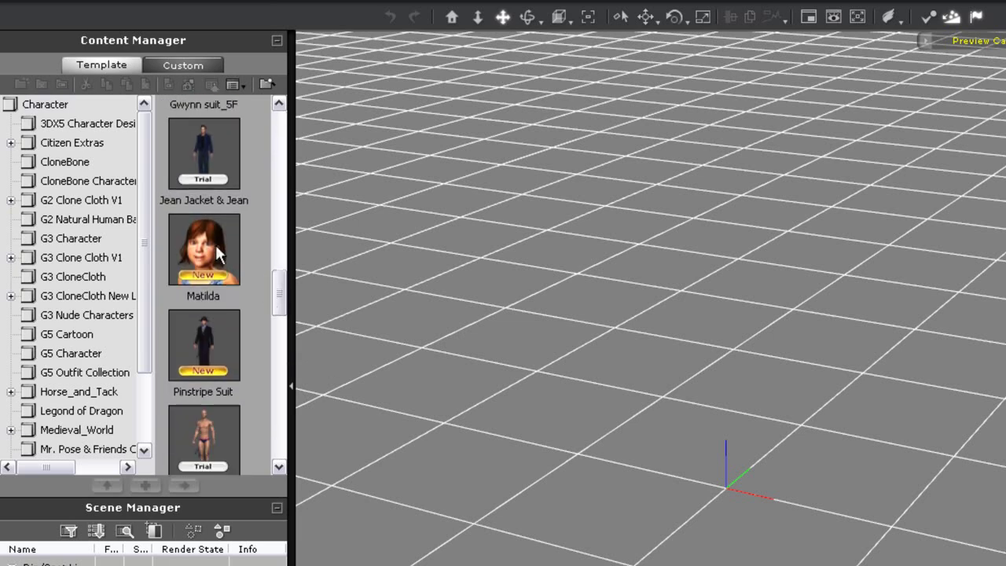
pyautogui.moveTo(202, 236); pyautogui.dragTo(773, 522)
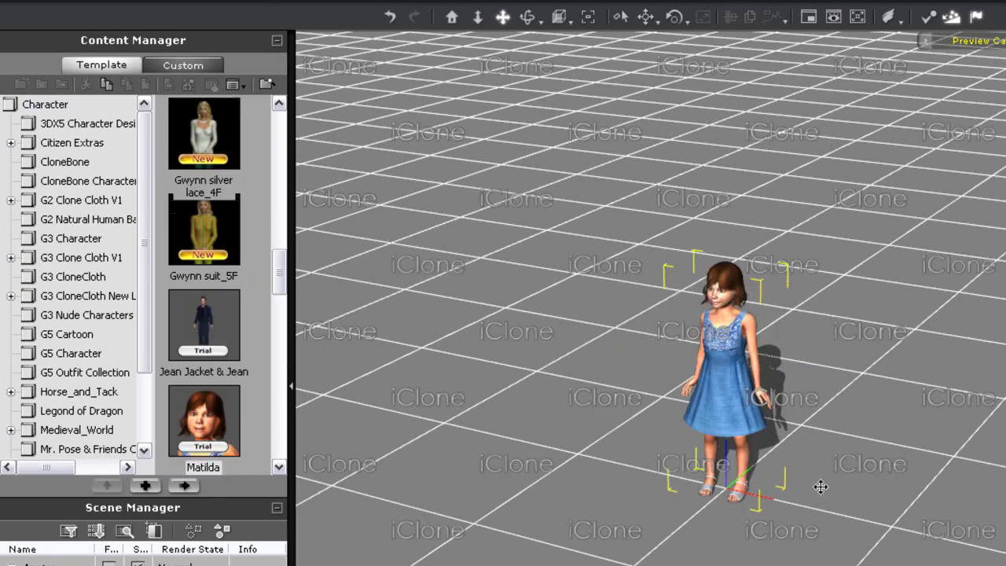
pyautogui.moveTo(640, 532); pyautogui.dragTo(829, 372, button='right')
pyautogui.scroll(3, 830, 346)
pyautogui.scroll(-1, 727, 287)
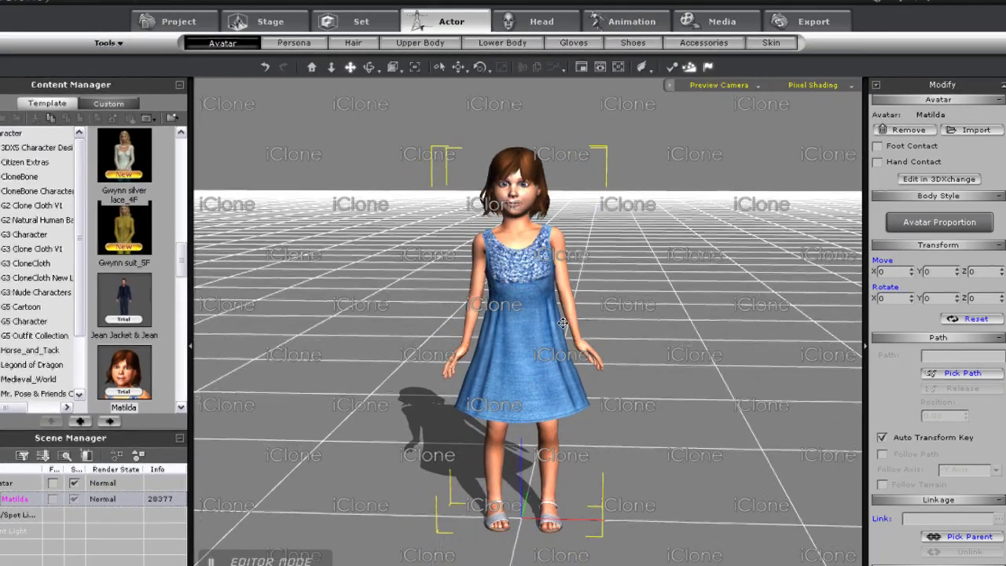
# - Try Matilda's Begging perform motion, dismiss the missing-motion error, and send her to 3DXchange
pyautogui.rightClick(520, 271)
pyautogui.moveTo(584, 407)
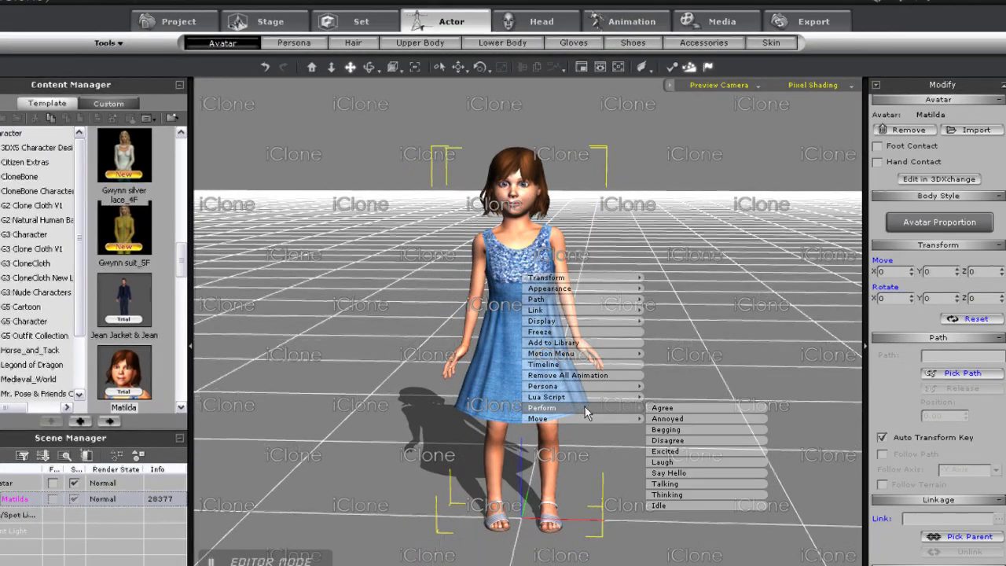
pyautogui.click(696, 430)
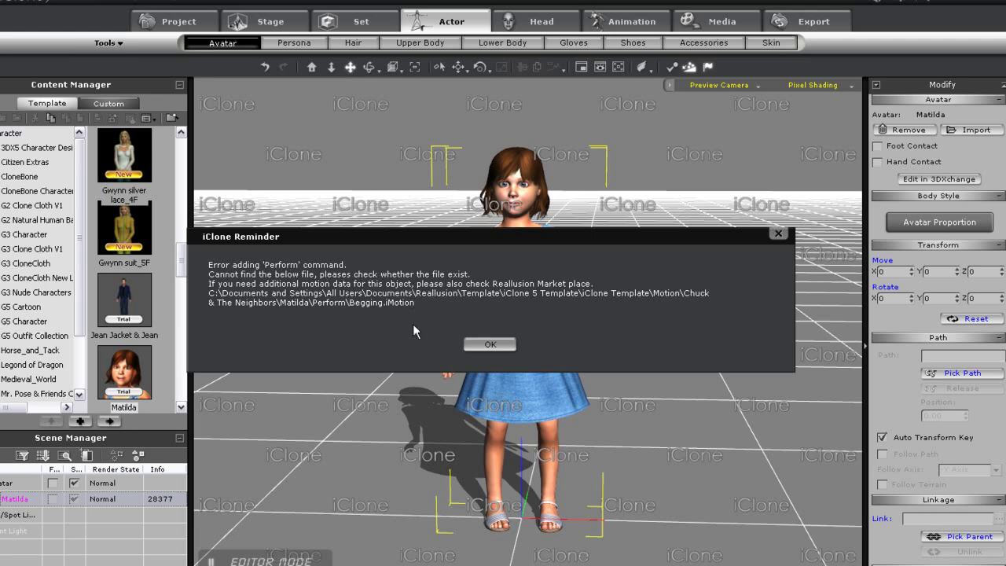
pyautogui.click(490, 344)
pyautogui.moveTo(616, 373)
pyautogui.mouseDown(button='right')
pyautogui.moveTo(400, 384)
pyautogui.moveTo(622, 363)
pyautogui.mouseUp(button='right')
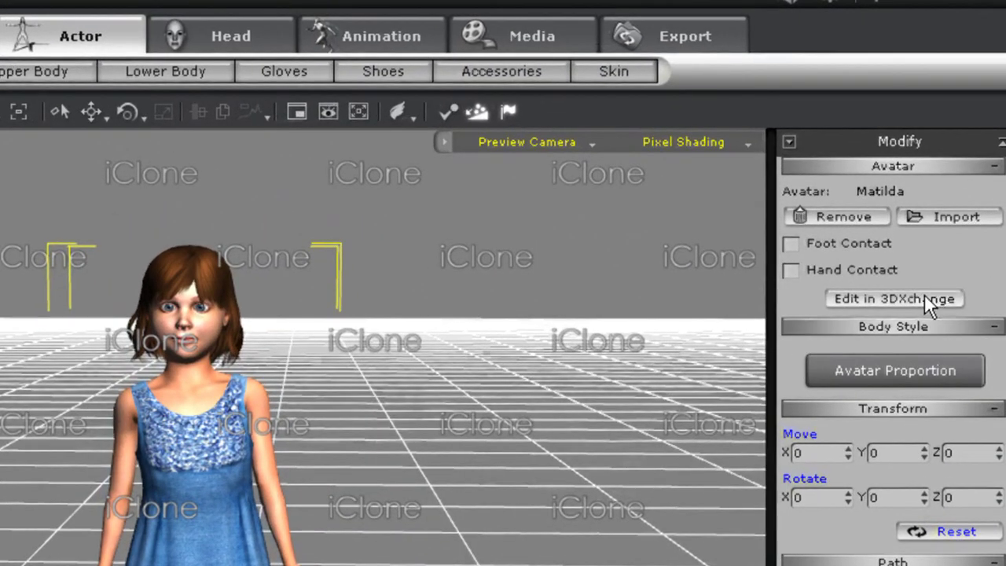
pyautogui.click(924, 297)
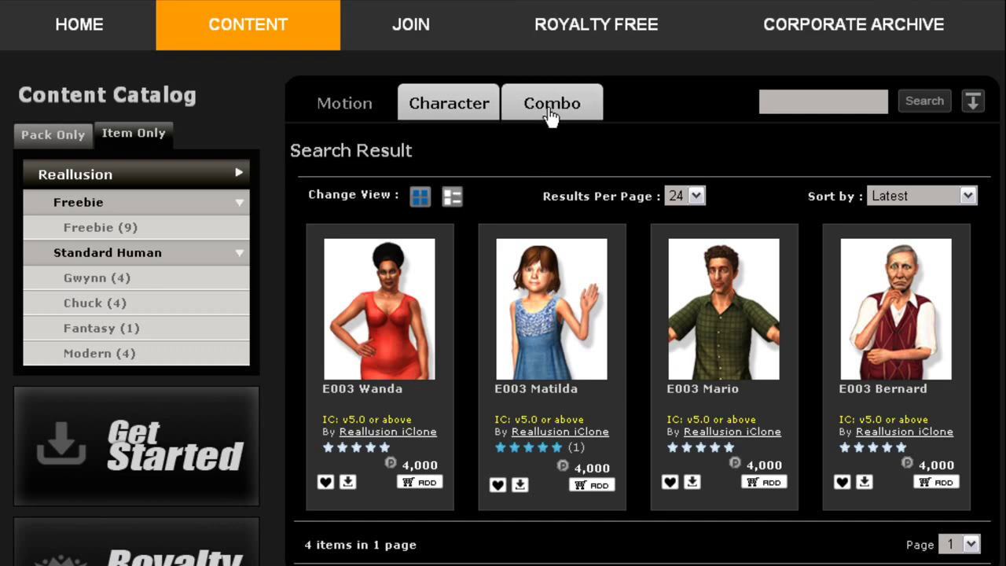
# - Show the Combo catalog's Character+Motion packs in the 3DX Portal and scroll through them
pyautogui.click(550, 110)
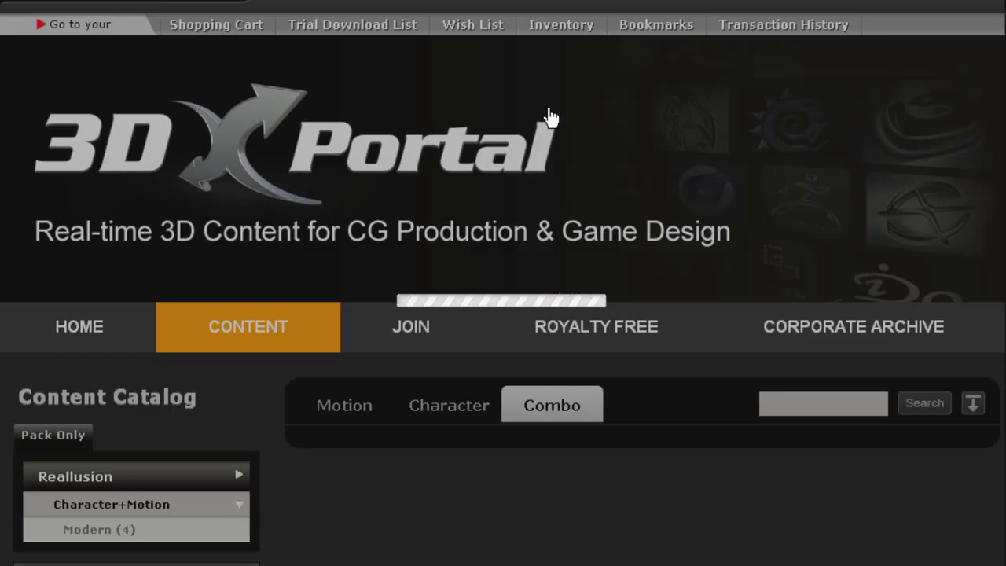
pyautogui.scroll(-3, 634, 265)
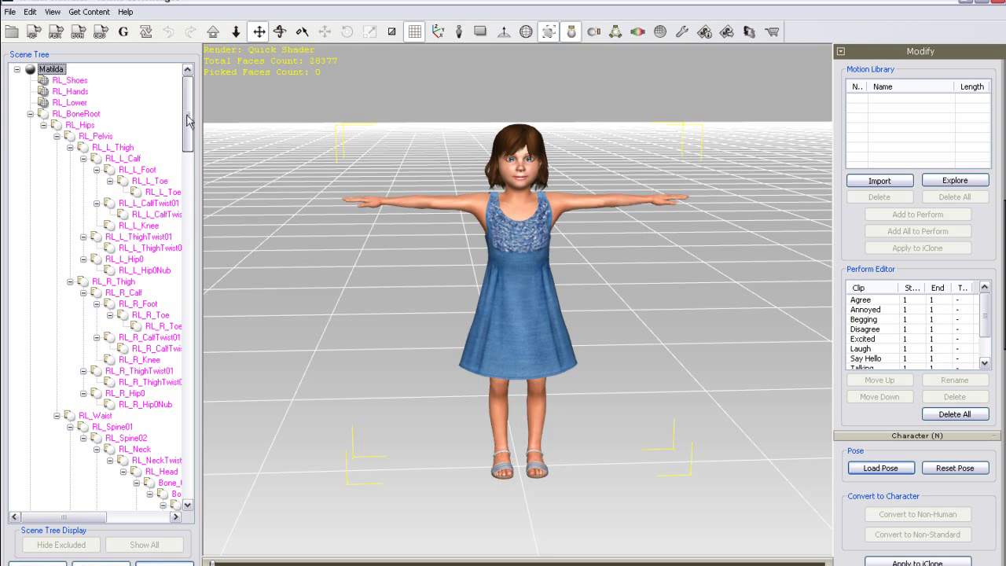
# - Attempt an FBX export of Matilda and check out the required export license
pyautogui.moveTo(189, 118)
pyautogui.mouseDown()
pyautogui.moveTo(189, 157)
pyautogui.moveTo(183, 108)
pyautogui.mouseUp()
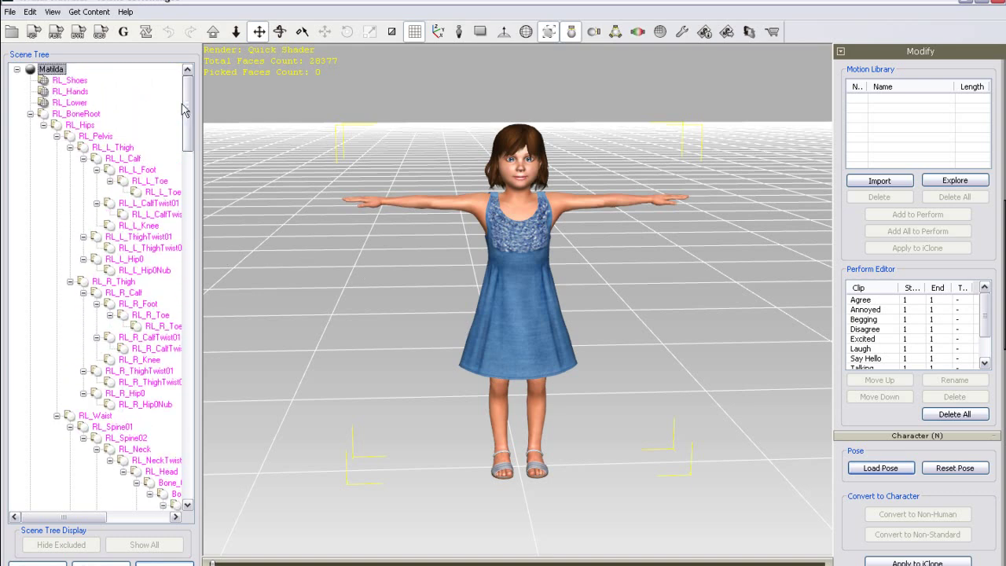
pyautogui.click(59, 33)
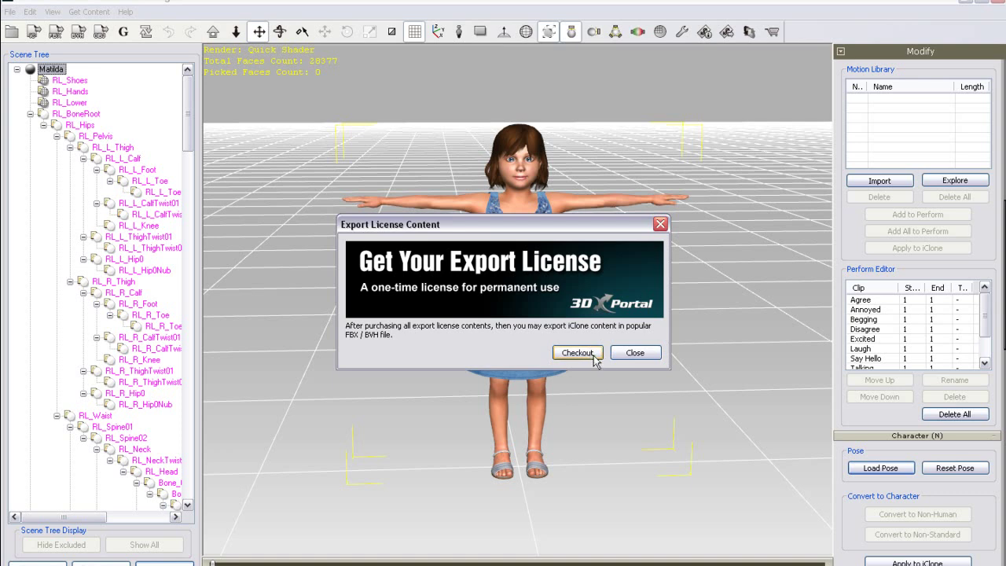
pyautogui.click(593, 355)
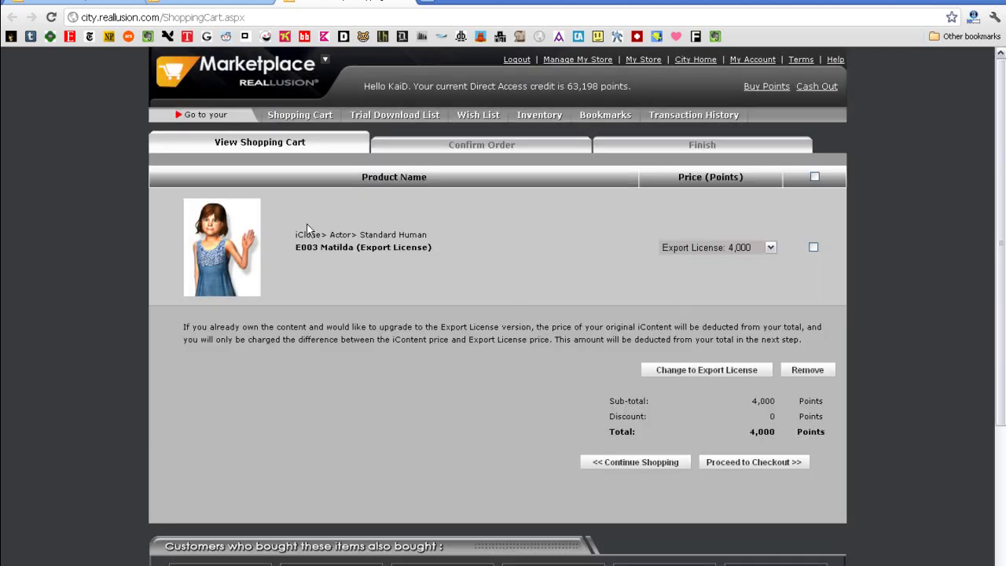
# - Change E003 Matilda's cart license to the 1,000-point iContent License
pyautogui.click(771, 247)
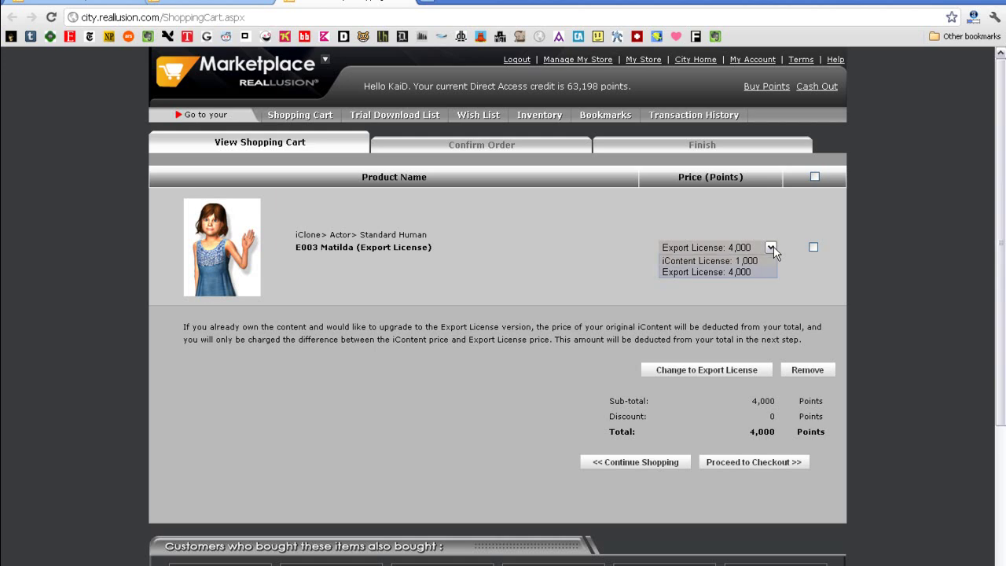
pyautogui.click(709, 261)
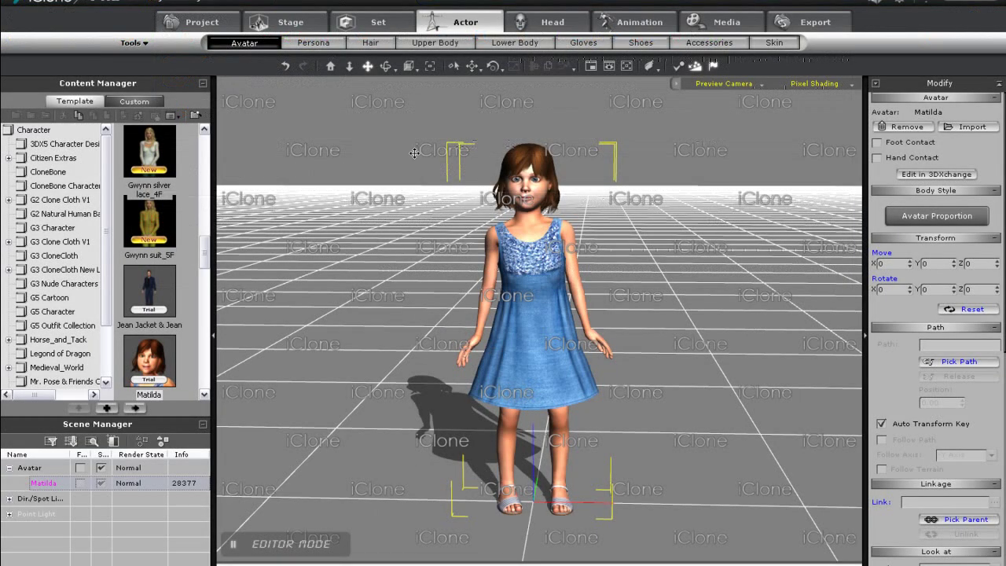
# - Delete Matilda, re-add her from the Content Manager character library, and show the Project tab's purchase options
pyautogui.press('Delete')
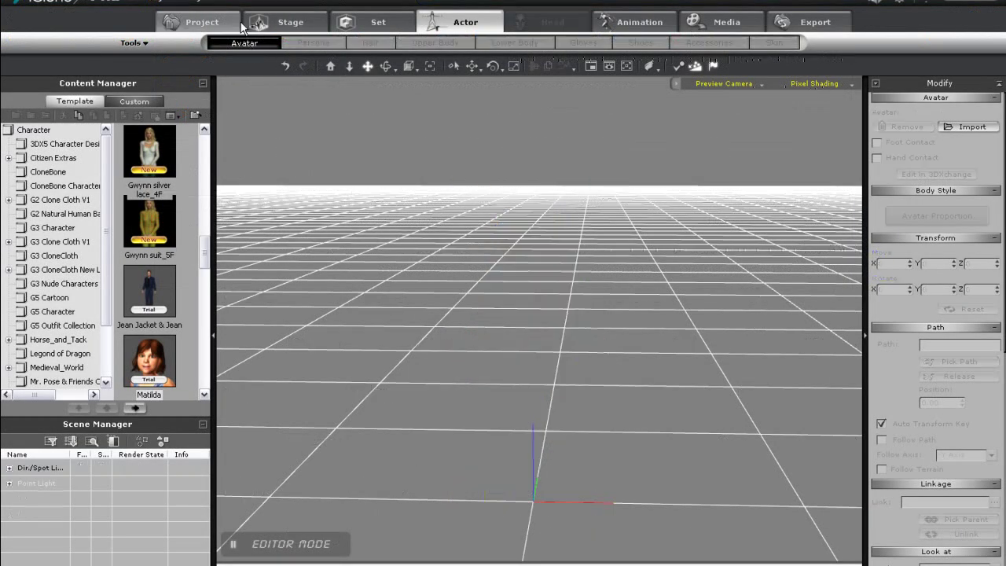
pyautogui.click(225, 24)
pyautogui.click(432, 25)
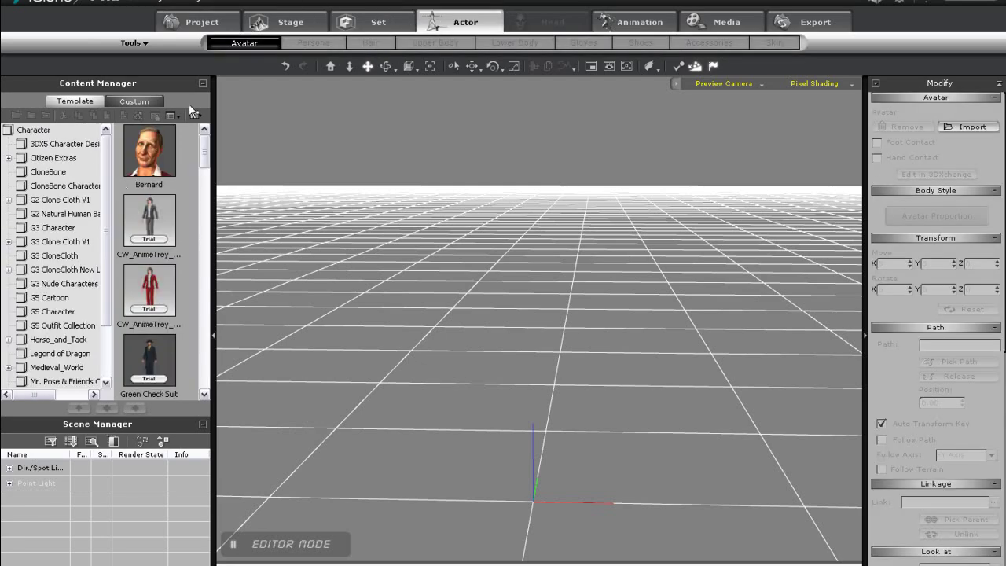
pyautogui.moveTo(202, 157); pyautogui.dragTo(203, 257)
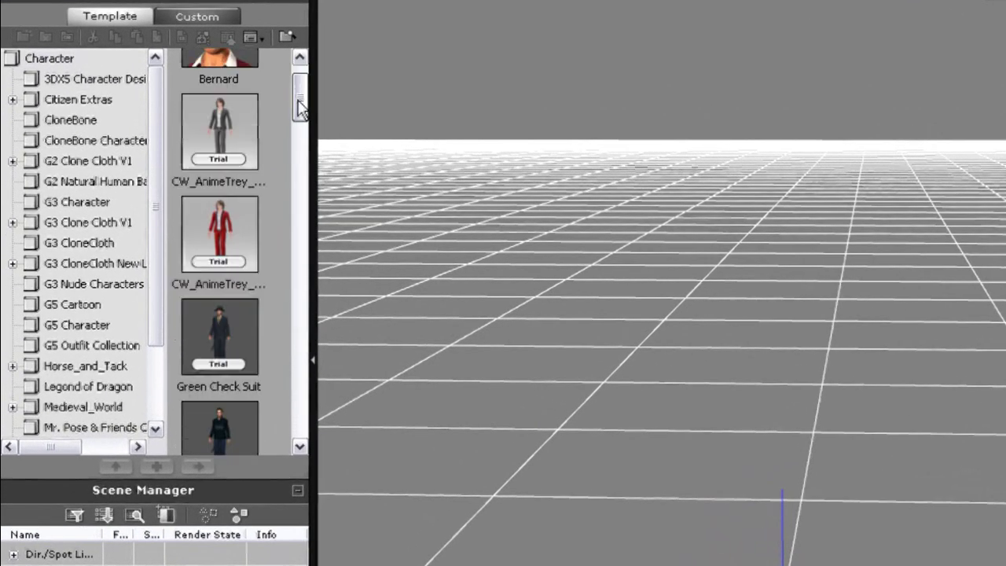
pyautogui.moveTo(299, 244); pyautogui.dragTo(959, 464)
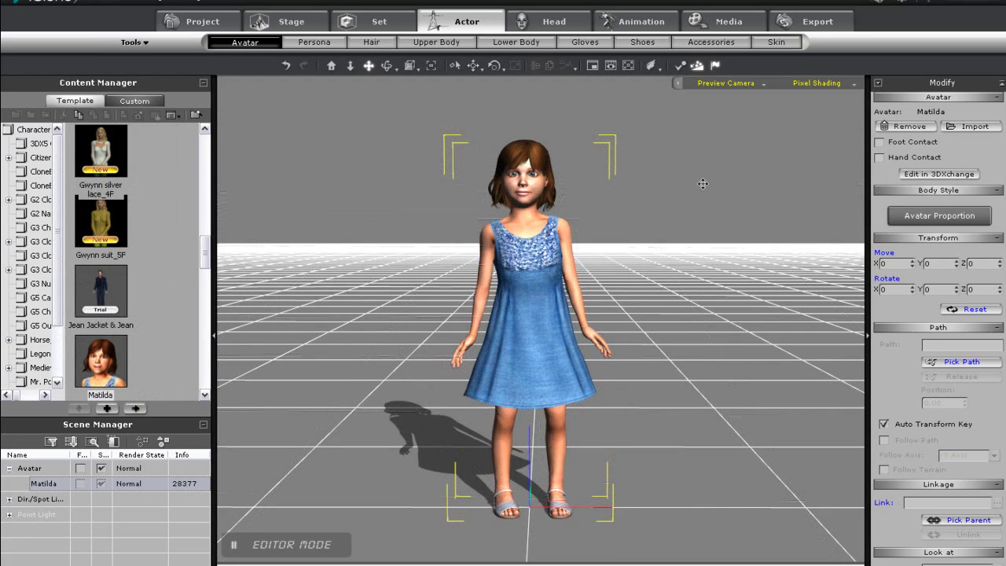
pyautogui.click(224, 28)
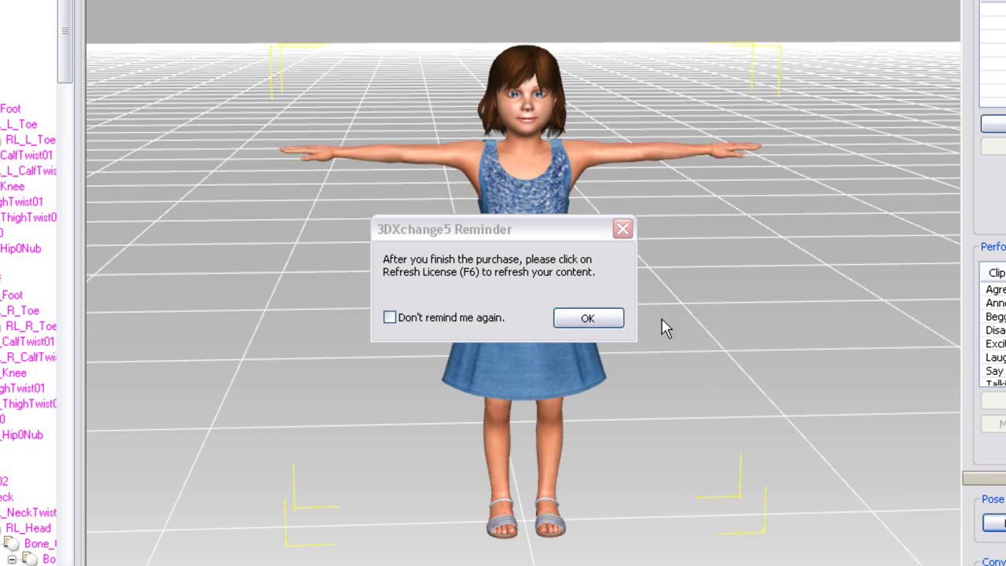
# - Acknowledge the 3DXchange5 reminder to refresh the license after purchasing
pyautogui.click(573, 231)
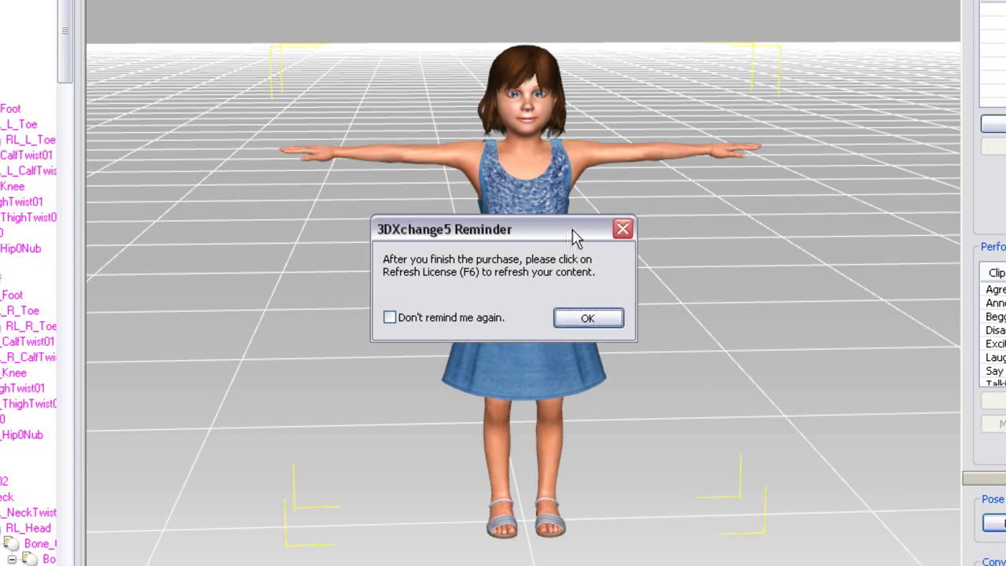
pyautogui.click(588, 318)
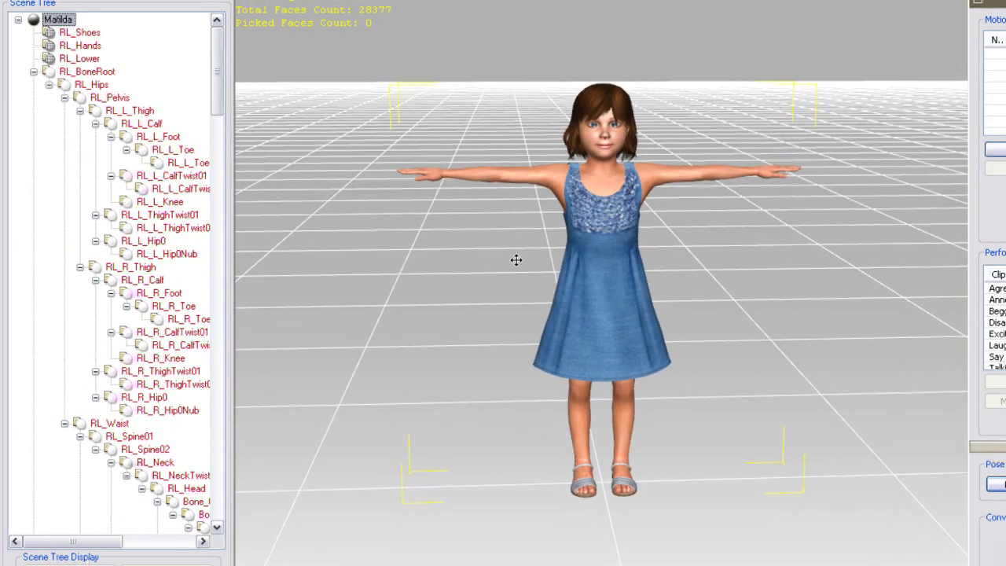
pyautogui.moveTo(211, 50)
pyautogui.mouseDown()
pyautogui.moveTo(217, 97)
pyautogui.moveTo(217, 43)
pyautogui.mouseUp()
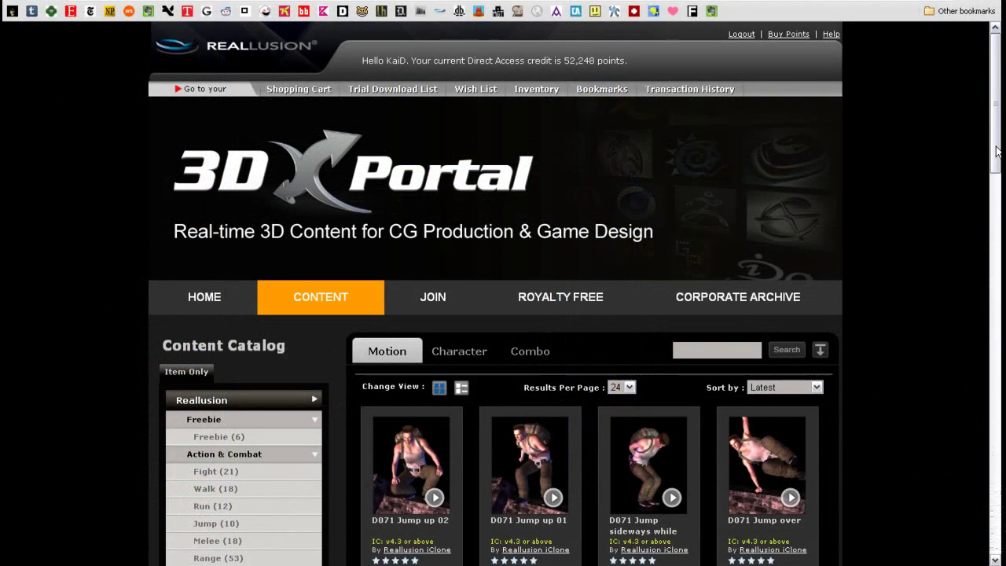
# - List the 107 Female motions and play the D041 Stretch preview, returning from D041 Squat in the Corner
pyautogui.moveTo(992, 163); pyautogui.dragTo(996, 236)
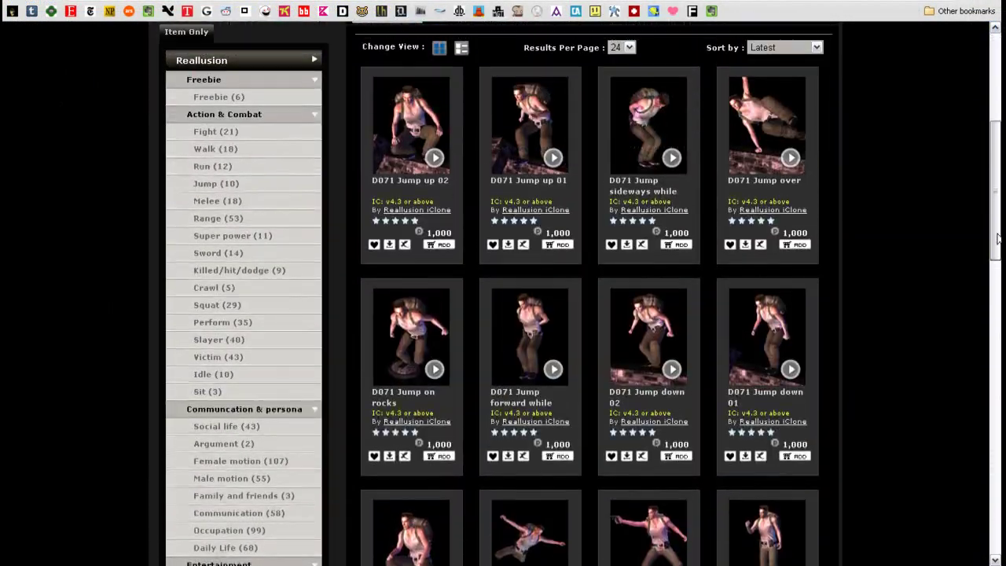
pyautogui.click(218, 463)
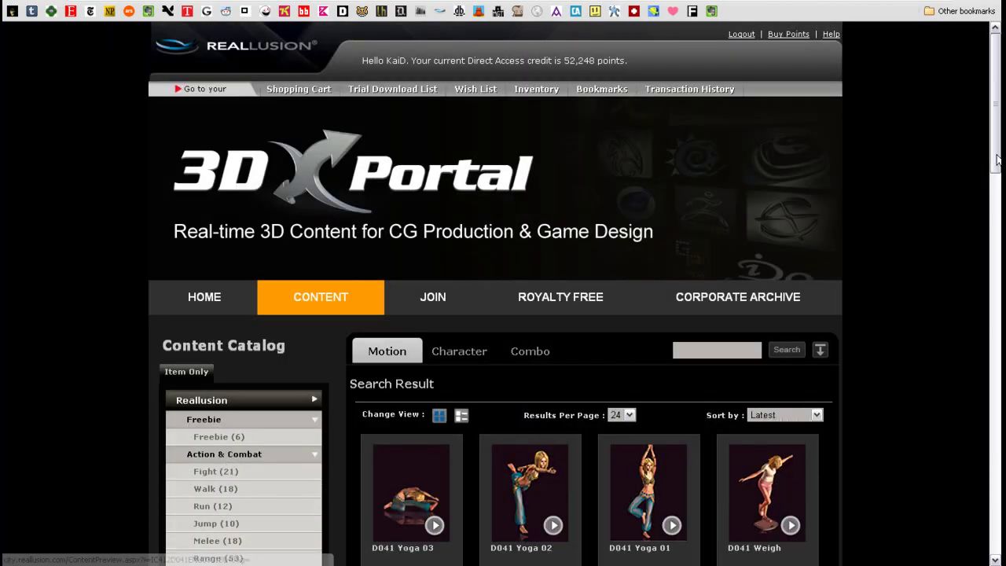
pyautogui.moveTo(996, 110); pyautogui.dragTo(970, 367)
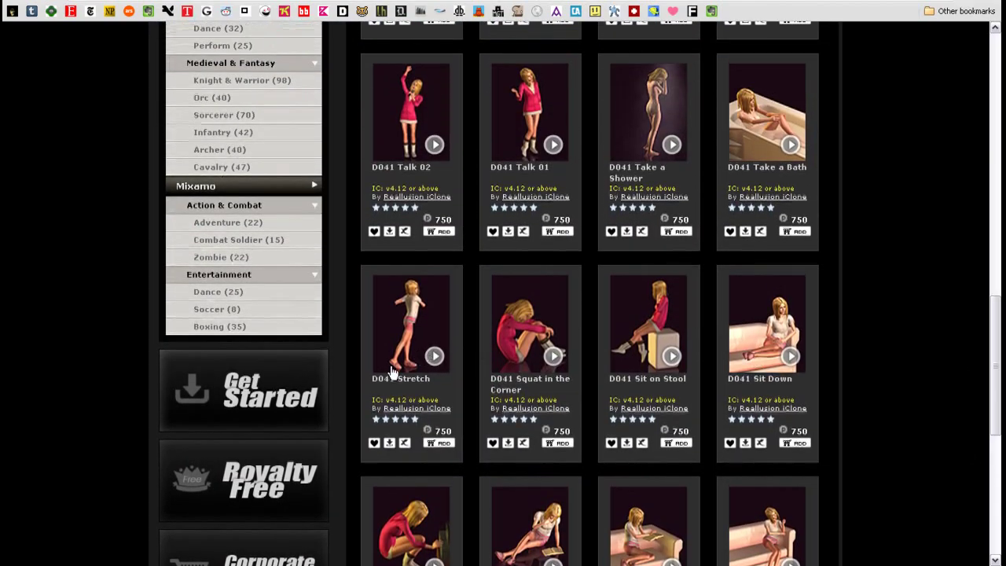
pyautogui.click(435, 357)
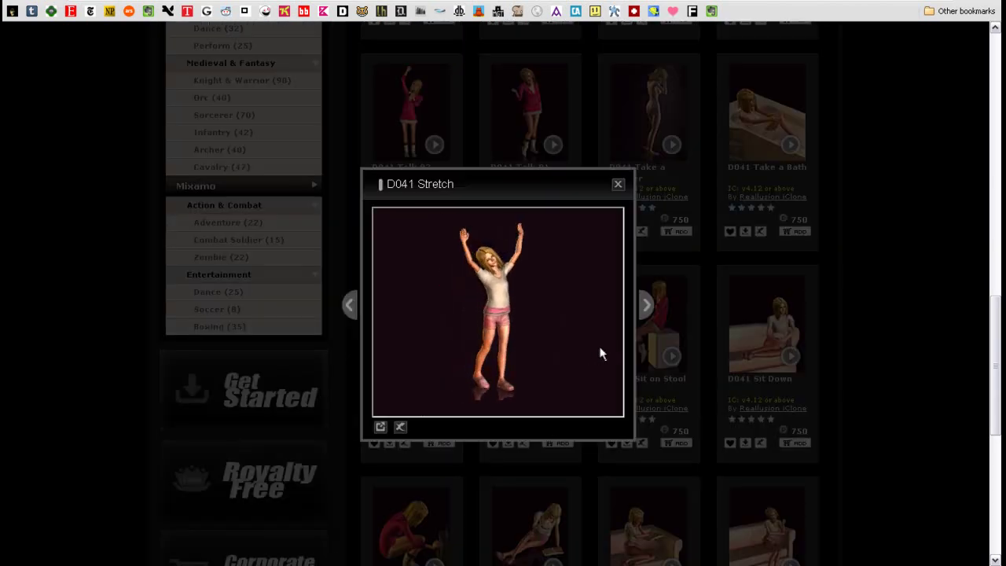
pyautogui.click(645, 306)
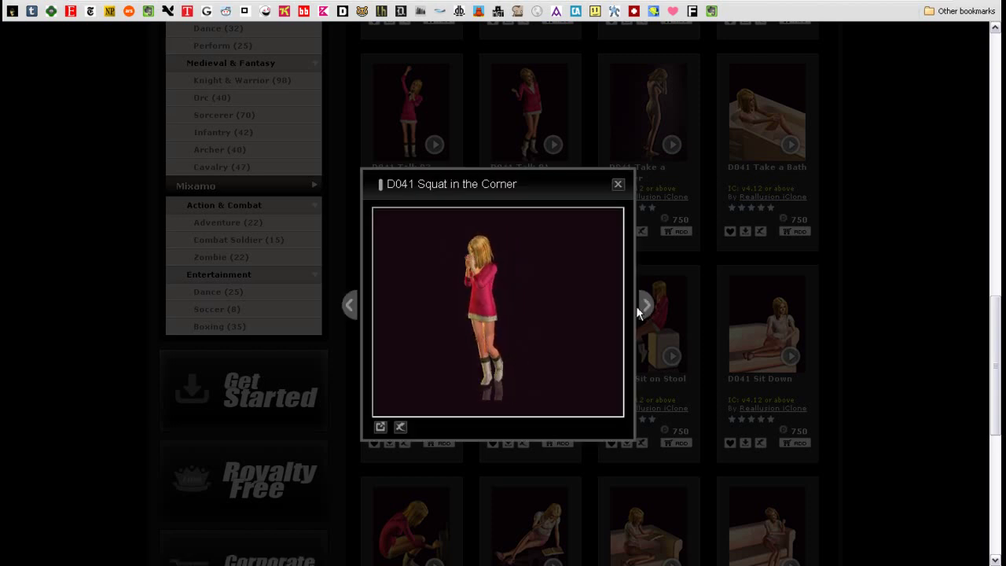
pyautogui.click(348, 305)
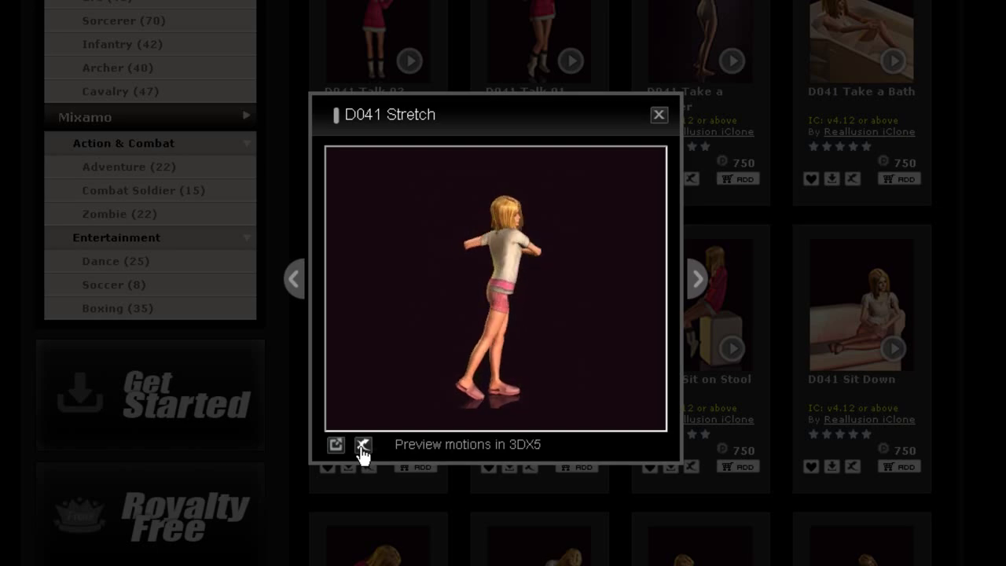
# - Send D041 Stretch to 3DX5 and open the downloaded .rlmpreview file, loading the 620-frame D041_Stretch1
pyautogui.click(362, 446)
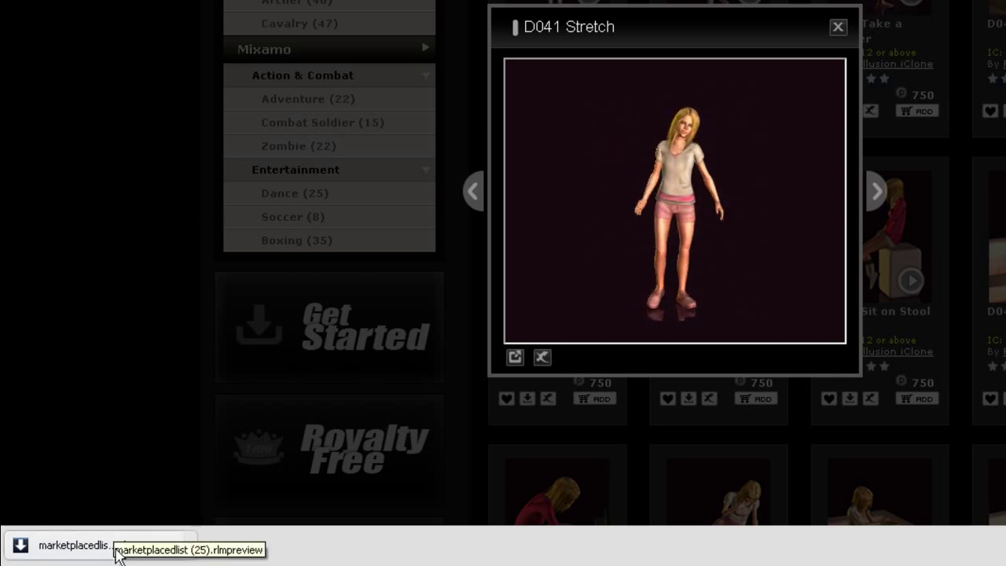
pyautogui.click(116, 553)
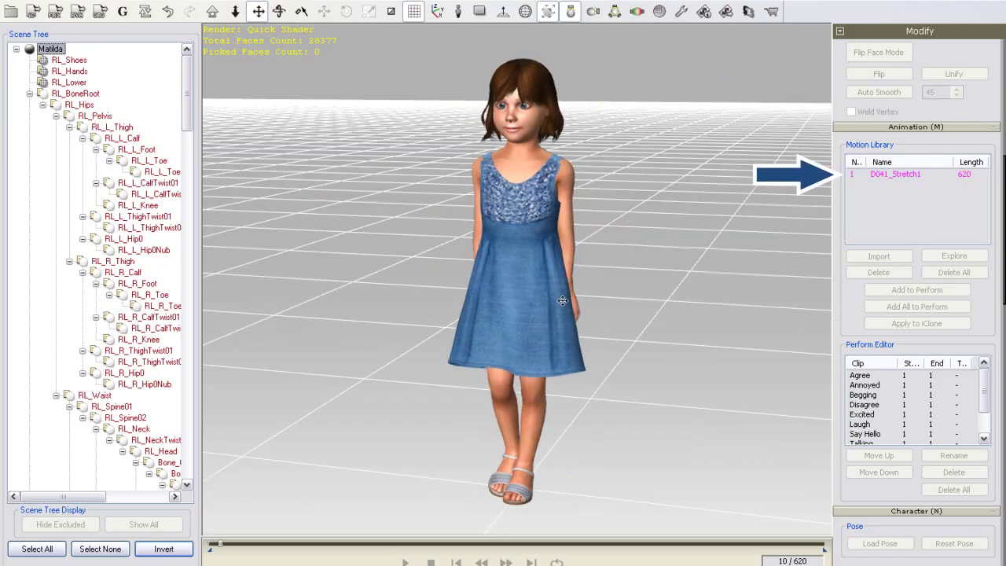
# - Orbit and zoom around Matilda as she performs the 620-frame D041_Stretch1 clip
pyautogui.moveTo(613, 308); pyautogui.dragTo(550, 330, button='right')
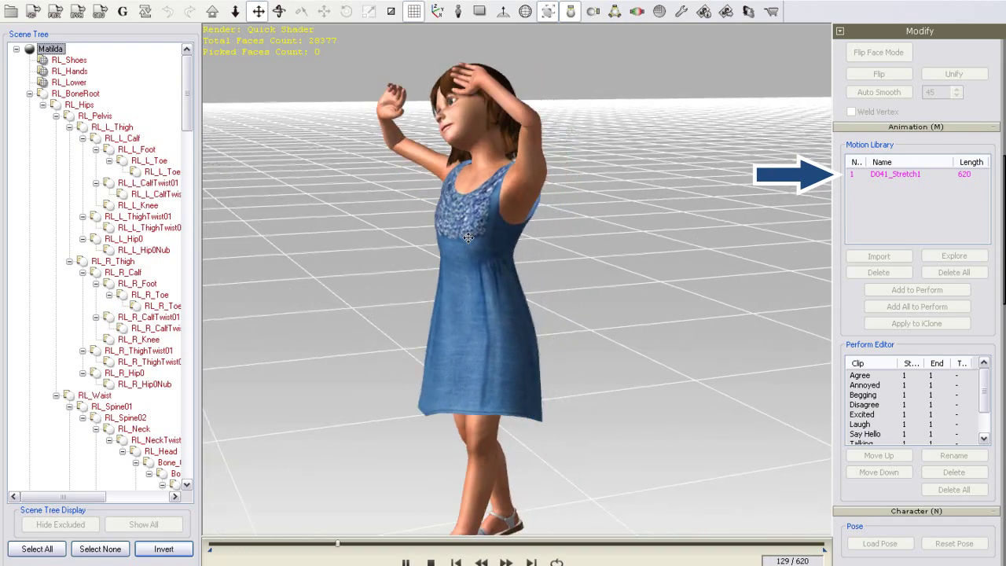
pyautogui.scroll(-3, 470, 360)
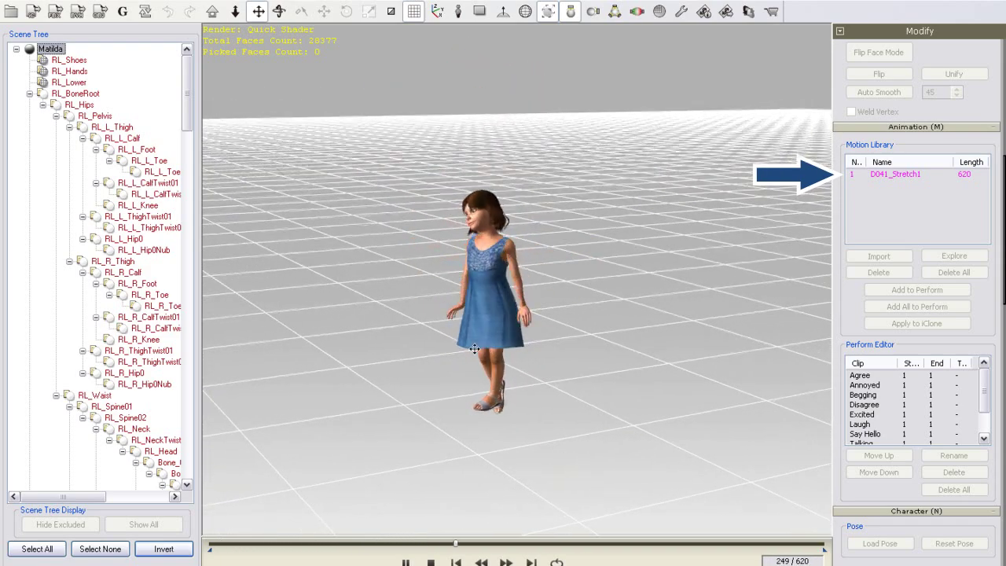
pyautogui.moveTo(469, 368); pyautogui.dragTo(508, 360, button='right')
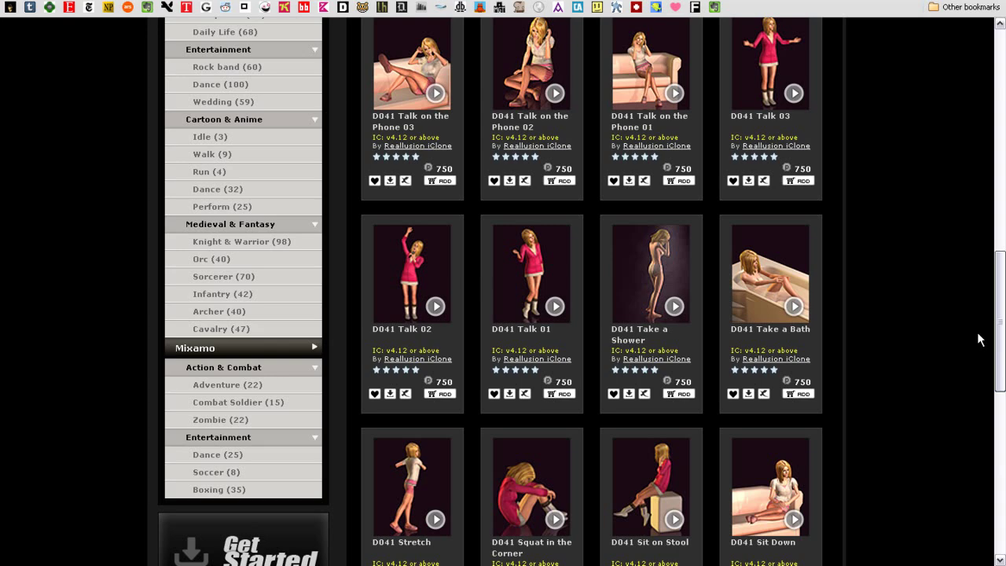
# - List the Boxing motions and load Boxing_Ready to fight into 3DXchange as a 202-frame clip
pyautogui.scroll(-2, 979, 340)
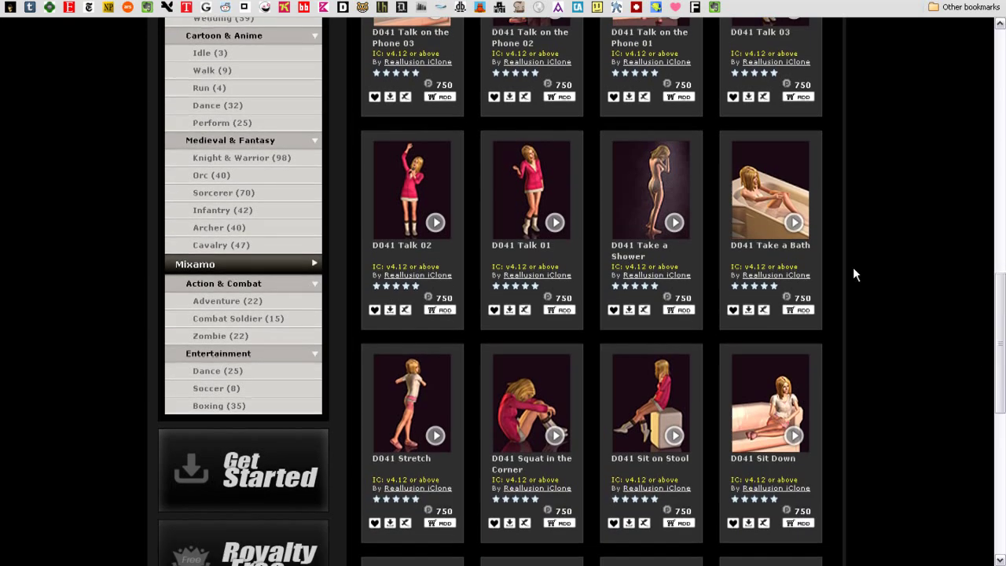
pyautogui.click(223, 407)
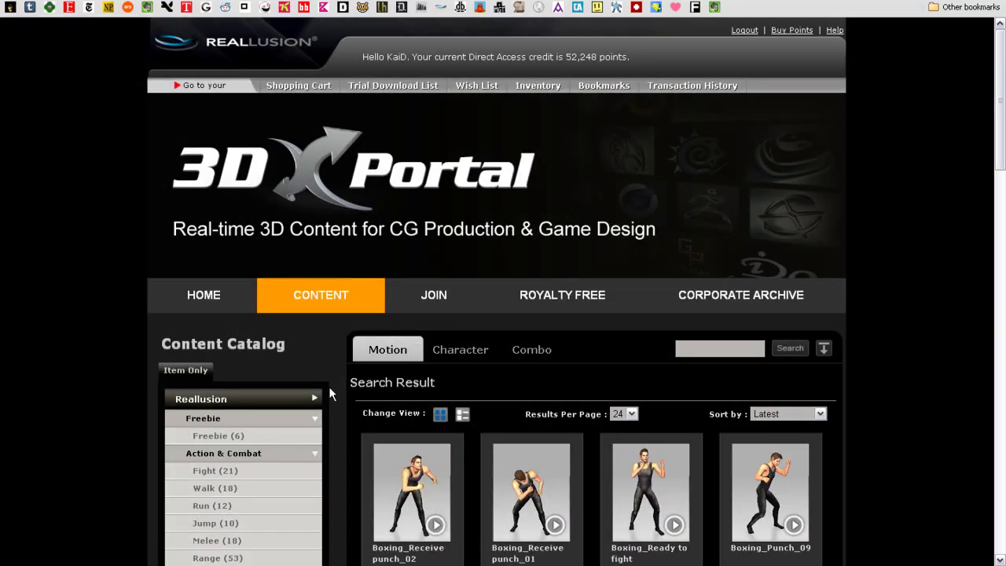
pyautogui.scroll(-4, 873, 383)
pyautogui.scroll(2, 874, 383)
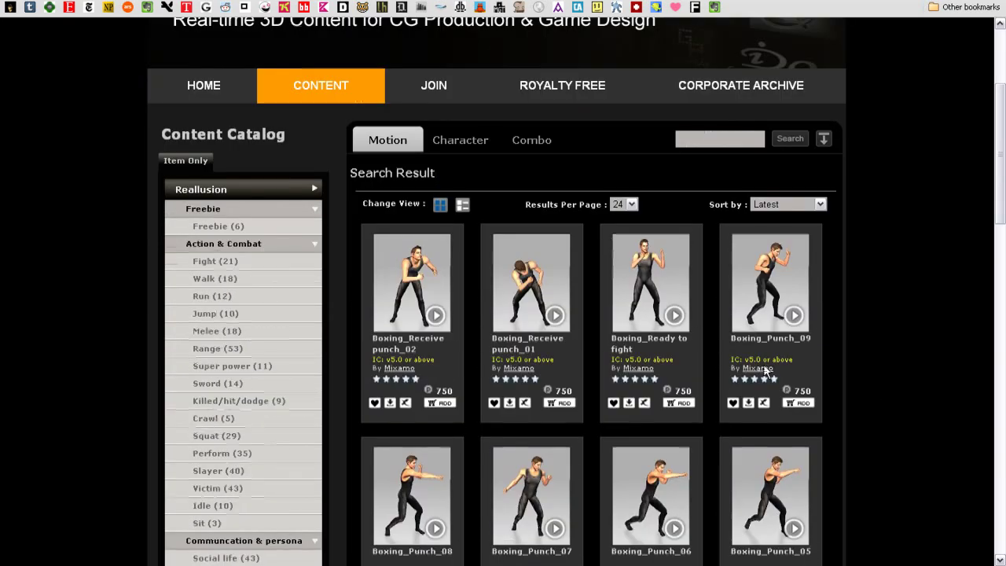
pyautogui.click(675, 315)
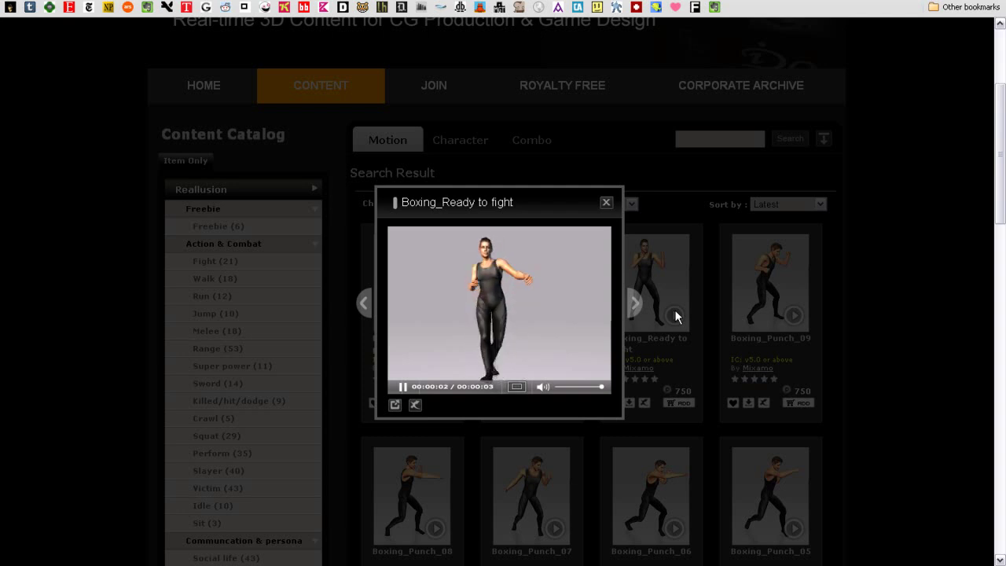
pyautogui.click(415, 405)
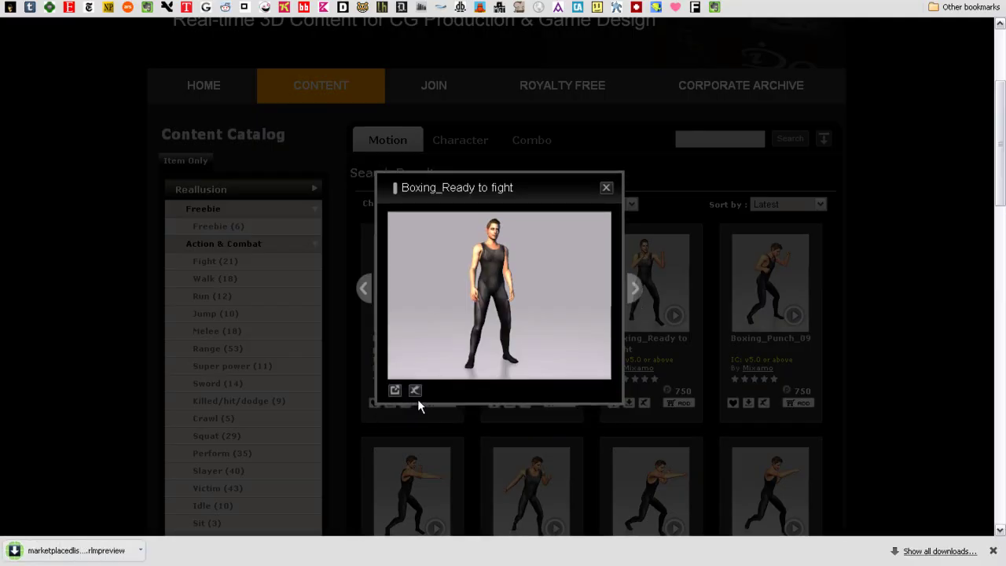
pyautogui.click(102, 550)
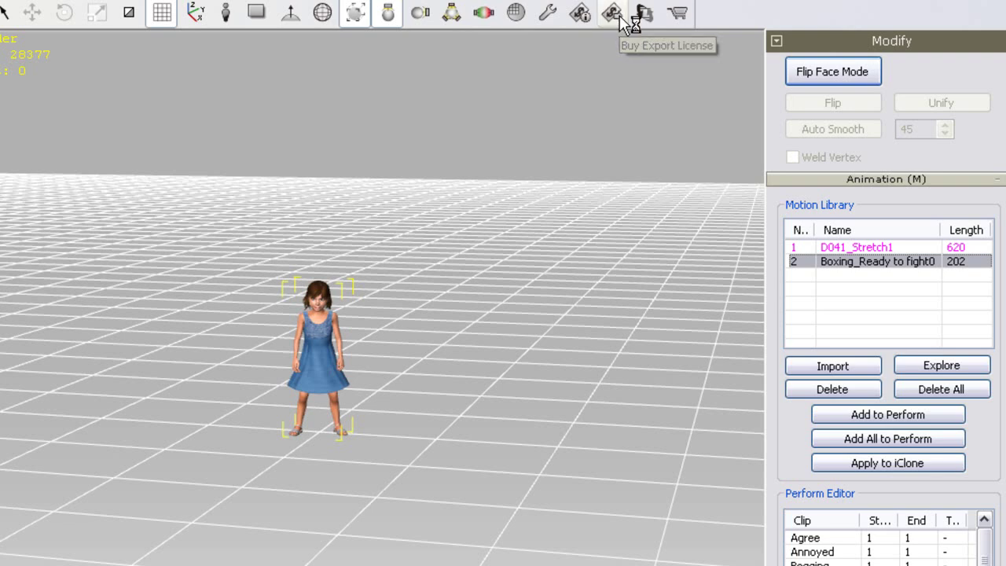
# - Open the export-license cart and keep D041 Stretch on the 750-point Export License
pyautogui.click(613, 13)
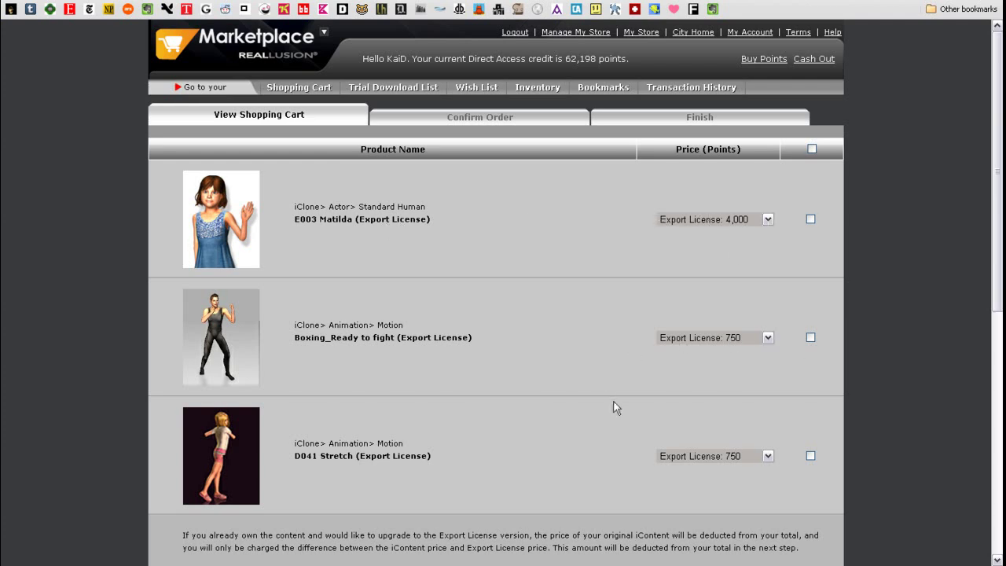
pyautogui.click(768, 456)
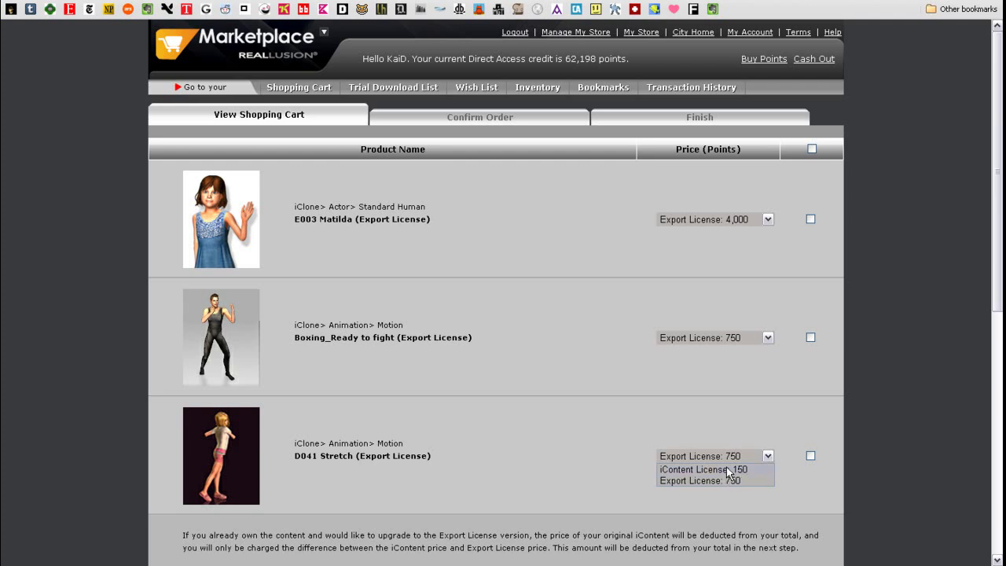
pyautogui.click(726, 469)
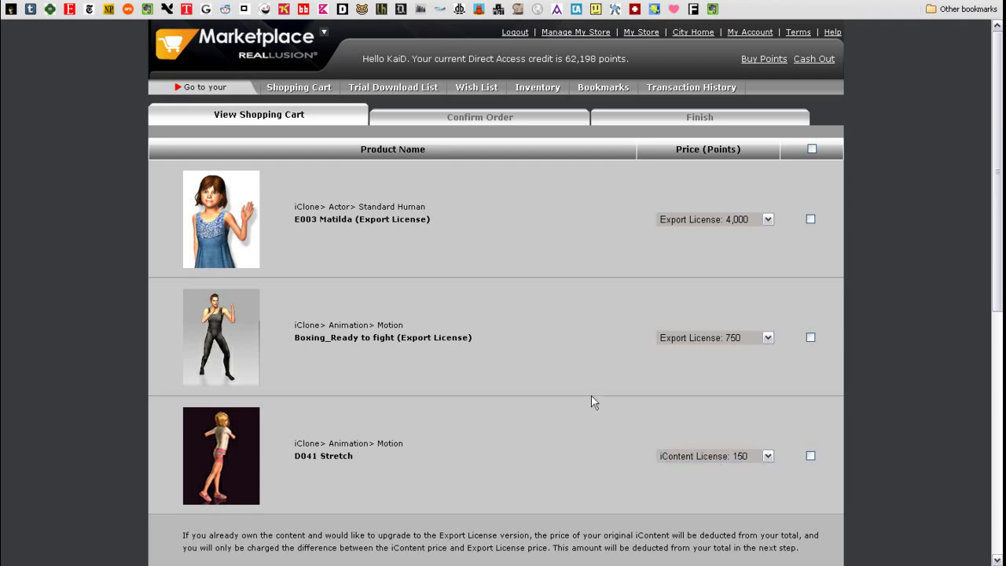
pyautogui.click(766, 457)
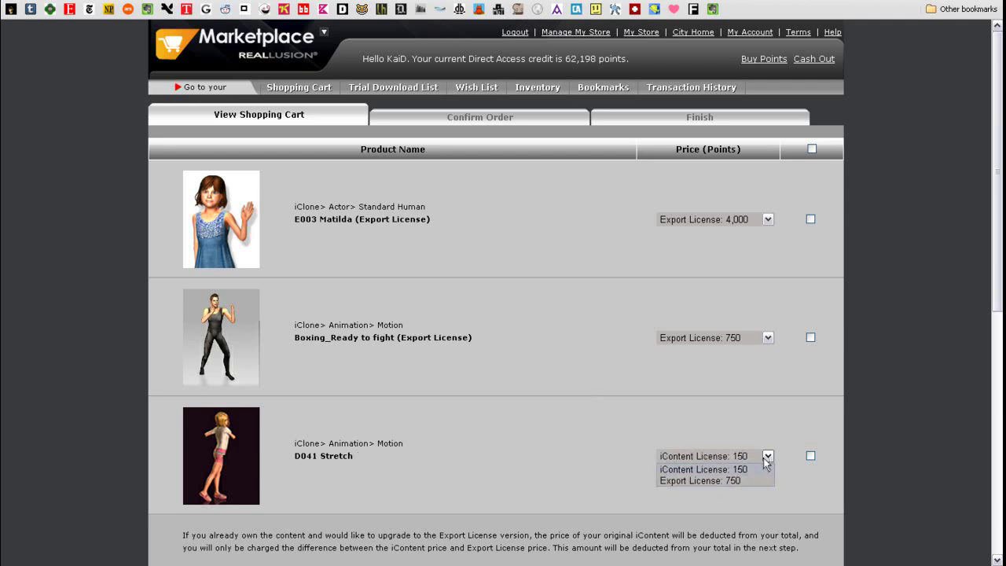
pyautogui.click(722, 481)
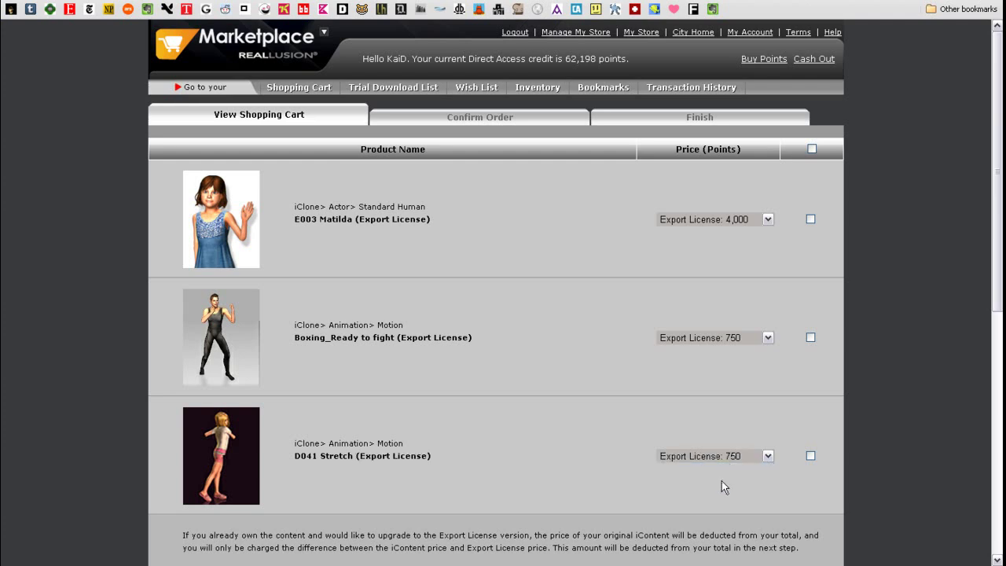
# - Switch Boxing_Ready to fight to the 150-point iContent License, making the cart total 4,900 points
pyautogui.click(768, 337)
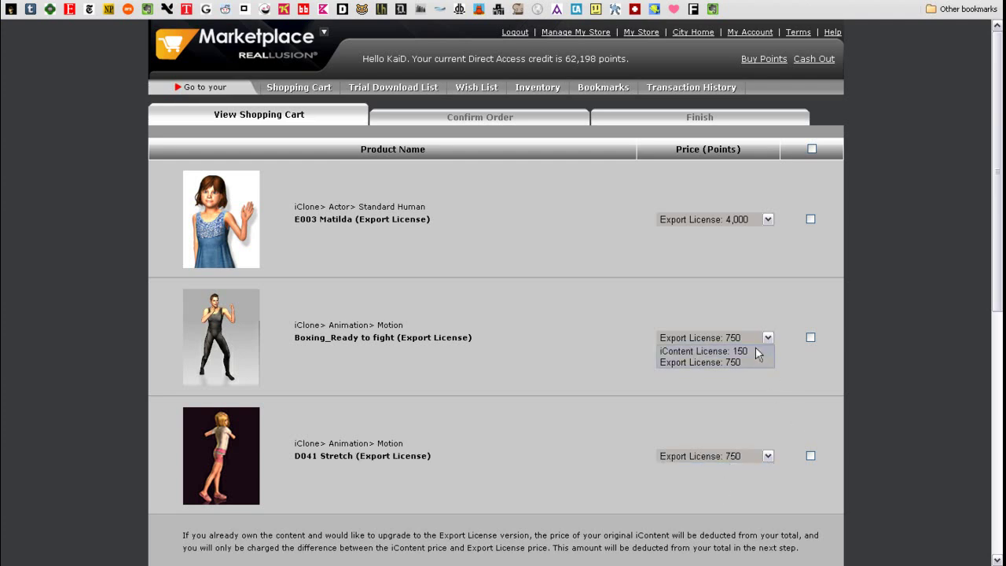
pyautogui.click(757, 351)
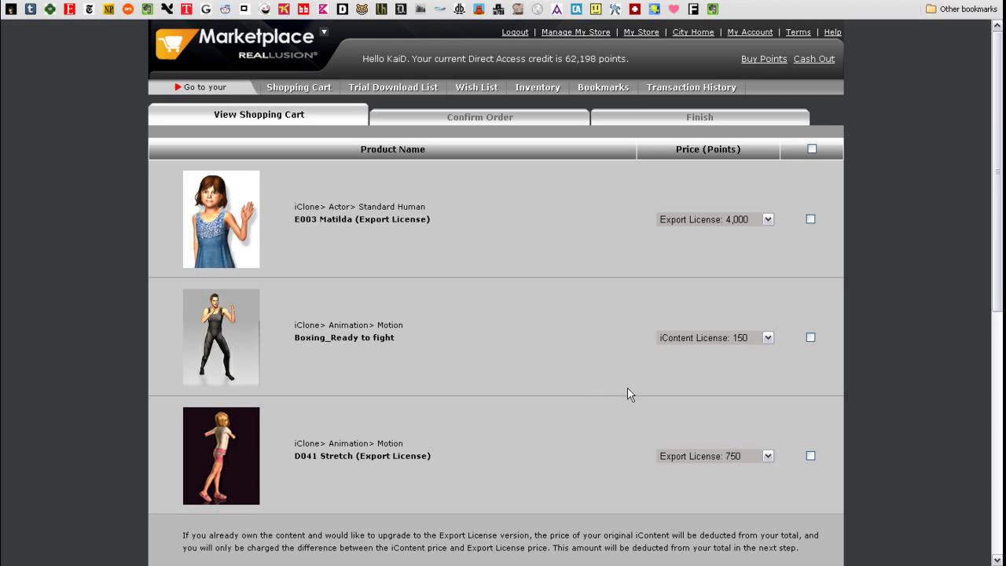
pyautogui.scroll(-3, 855, 407)
pyautogui.scroll(1, 856, 406)
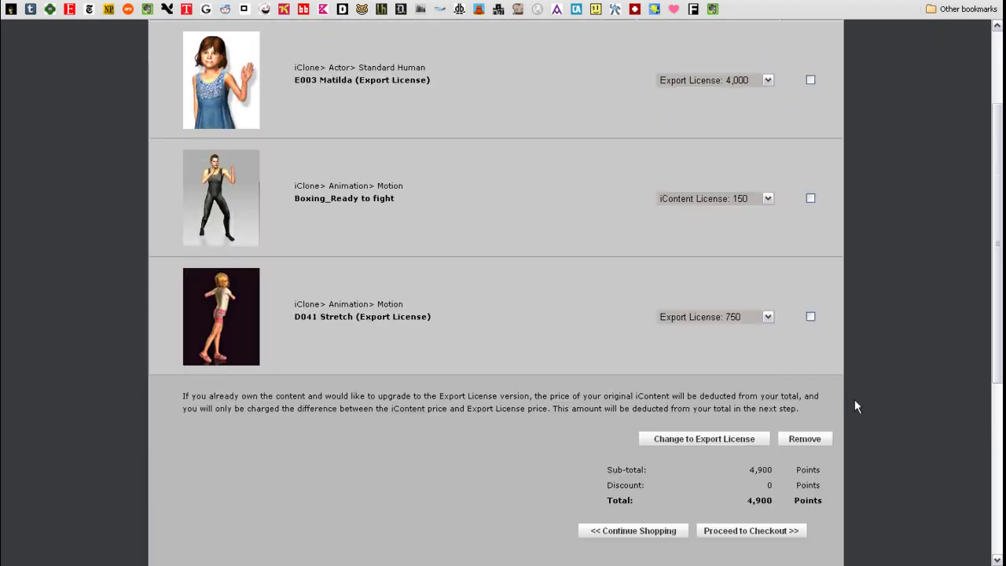
# - Check out and confirm the 3,900-point order for Matilda, Boxing_Ready to fight and D041 Stretch
pyautogui.click(752, 531)
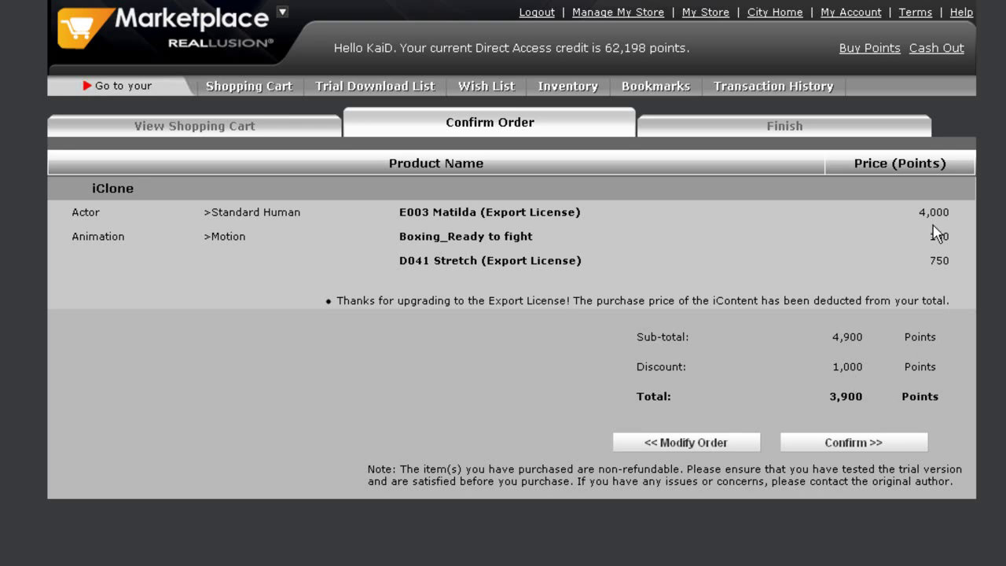
pyautogui.click(864, 445)
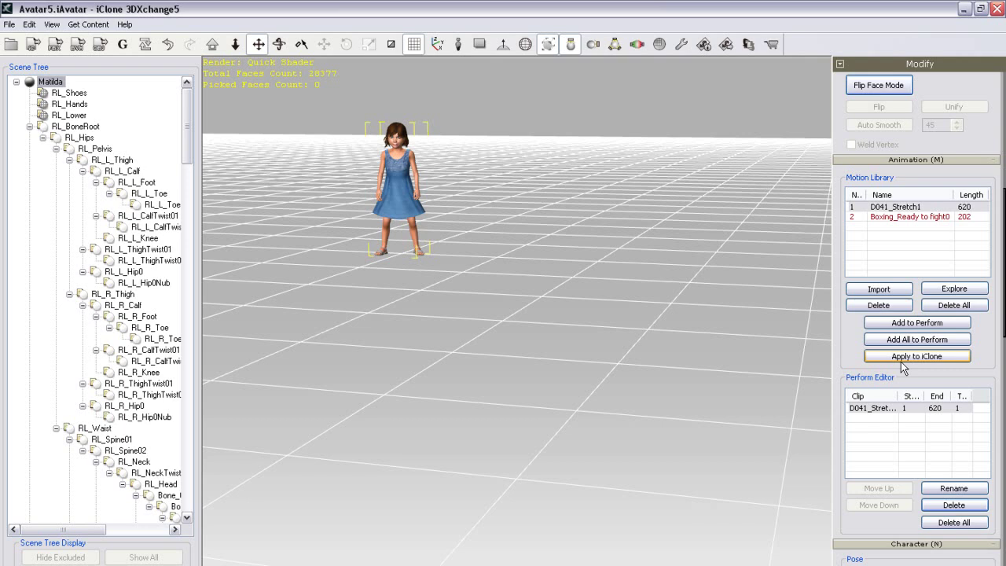
# - Queue Boxing_Ready to fight0 after D041_Stretch1 in the Perform Editor and attempt an FBX export
pyautogui.click(903, 362)
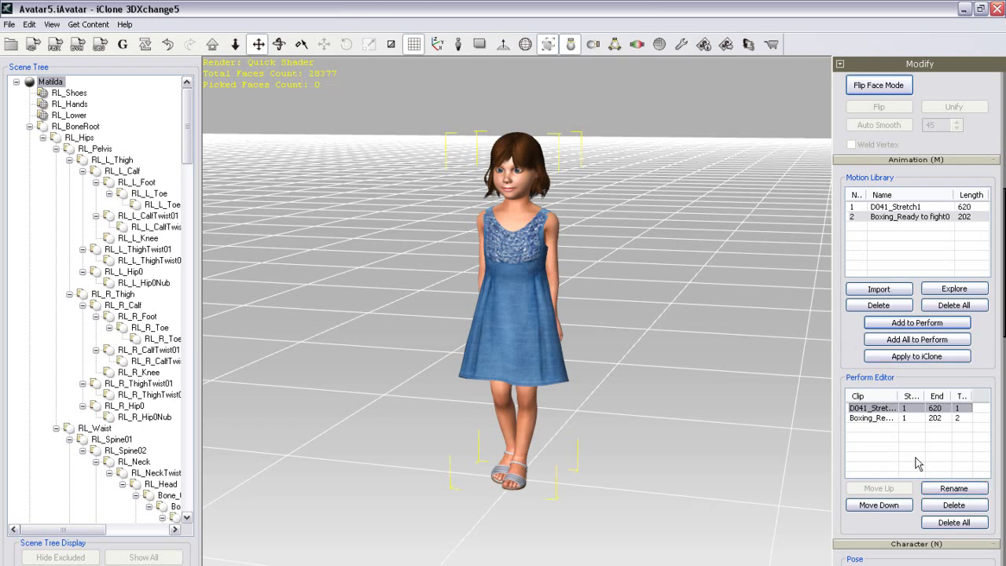
pyautogui.click(55, 47)
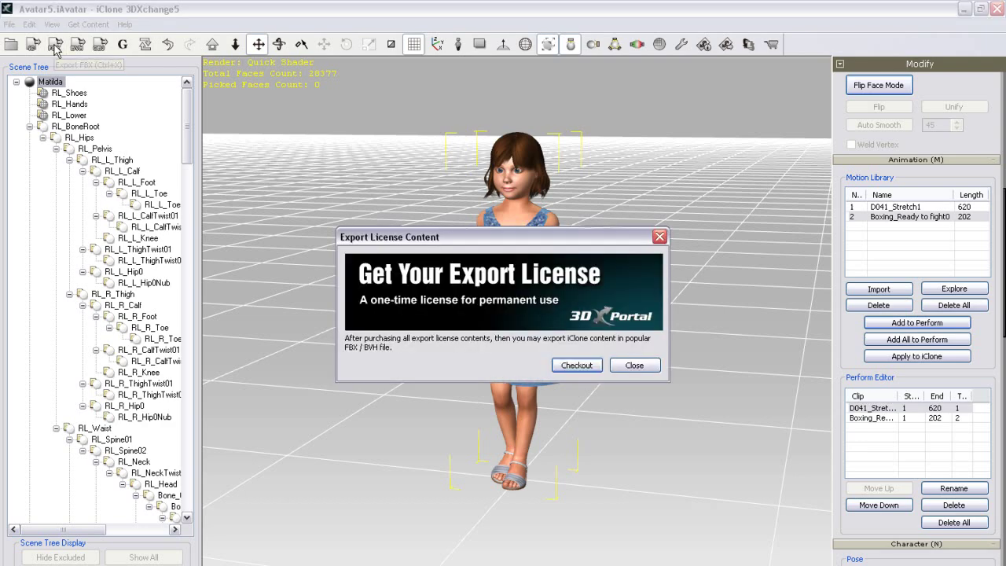
# - Dismiss the license prompt and buy the 600-point export license upgrade for Boxing_Ready to fight
pyautogui.click(636, 367)
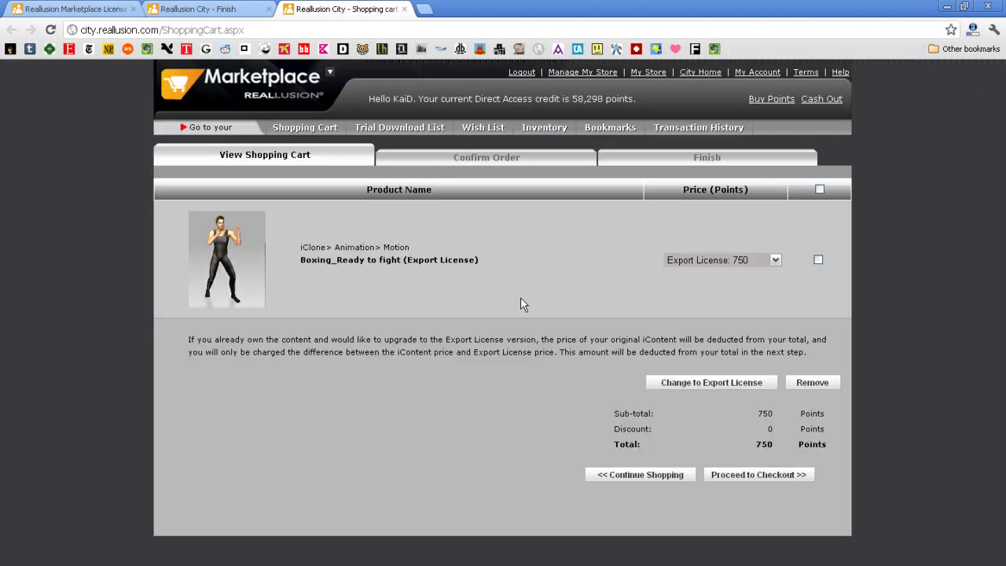
pyautogui.click(761, 475)
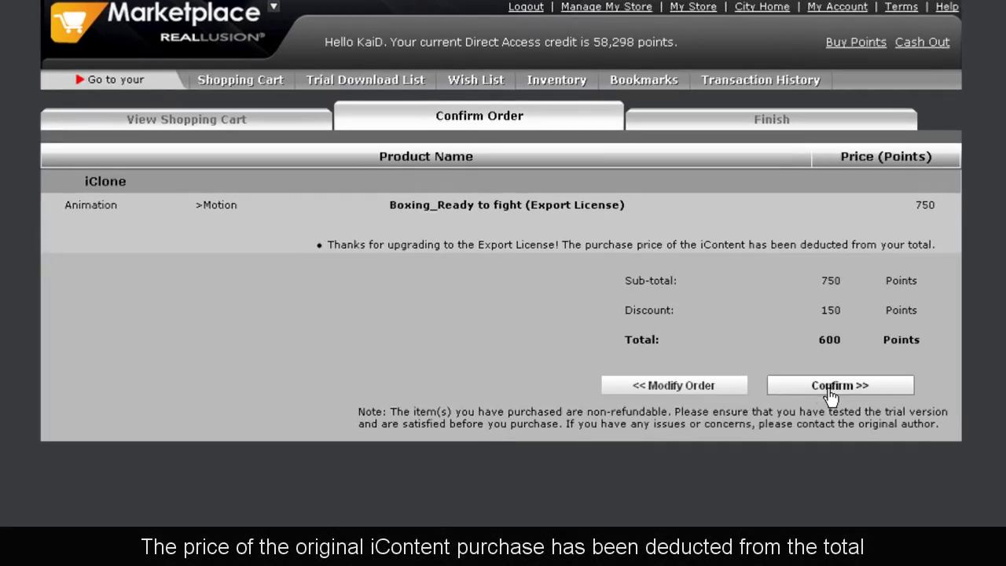
pyautogui.click(831, 390)
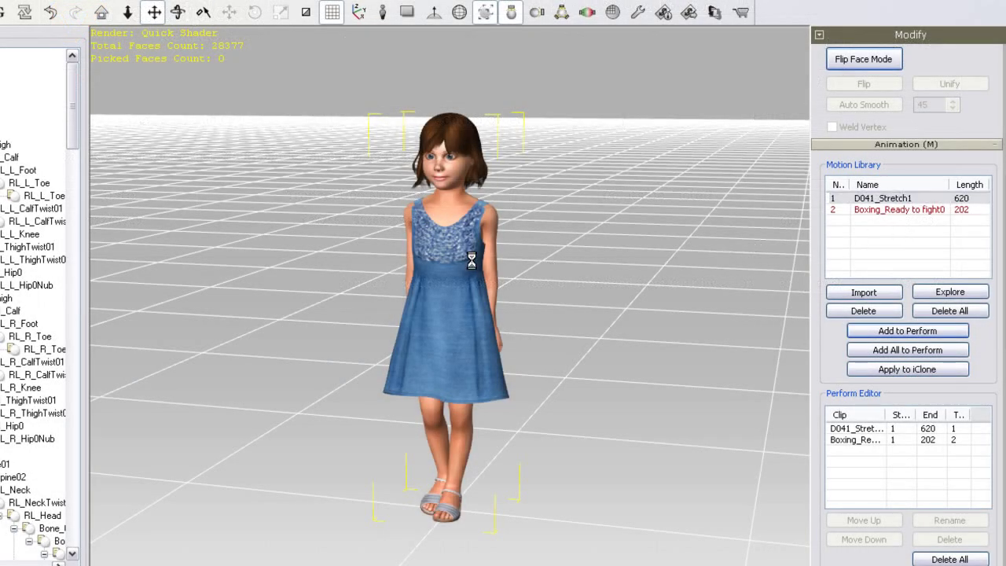
# - Preview Boxing_Ready to fight0 and D041_Stretch1, then bring up the Export FBX dialog for Avatar5
pyautogui.click(905, 210)
pyautogui.press('Up')
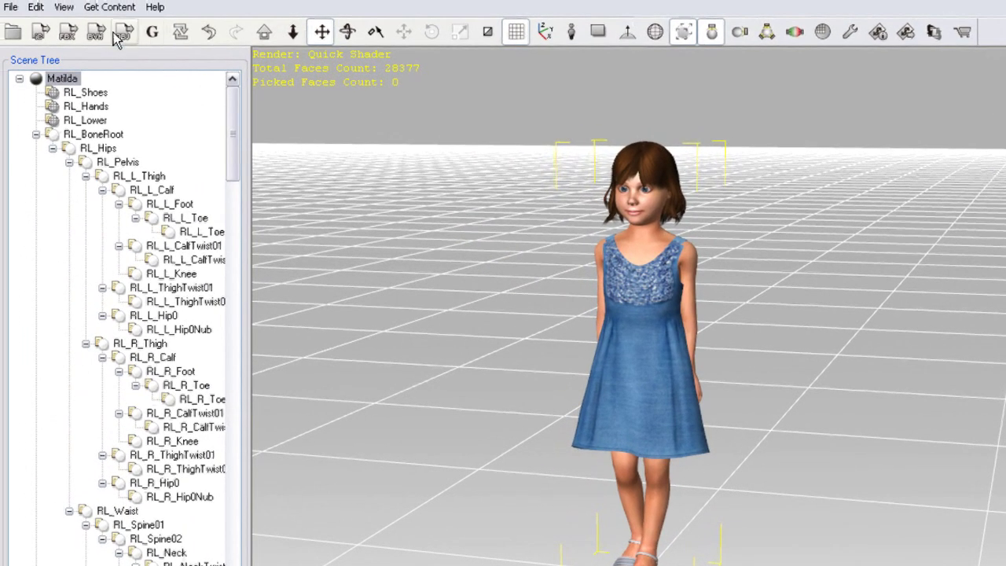
pyautogui.click(68, 31)
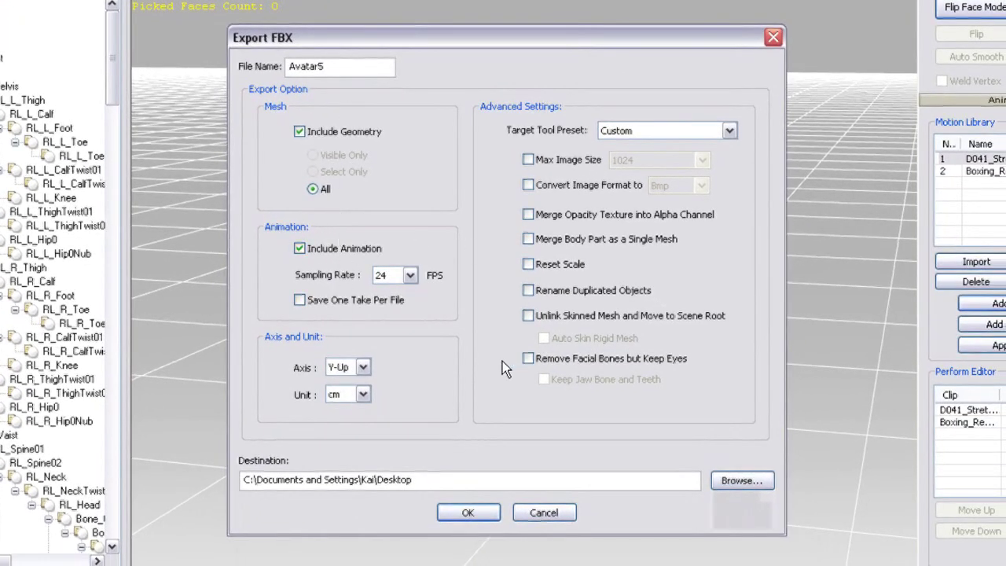
# - Keep both takes in one file and export Matilda as FBX named 'Tough Matilda'
pyautogui.click(299, 300)
pyautogui.click(376, 309)
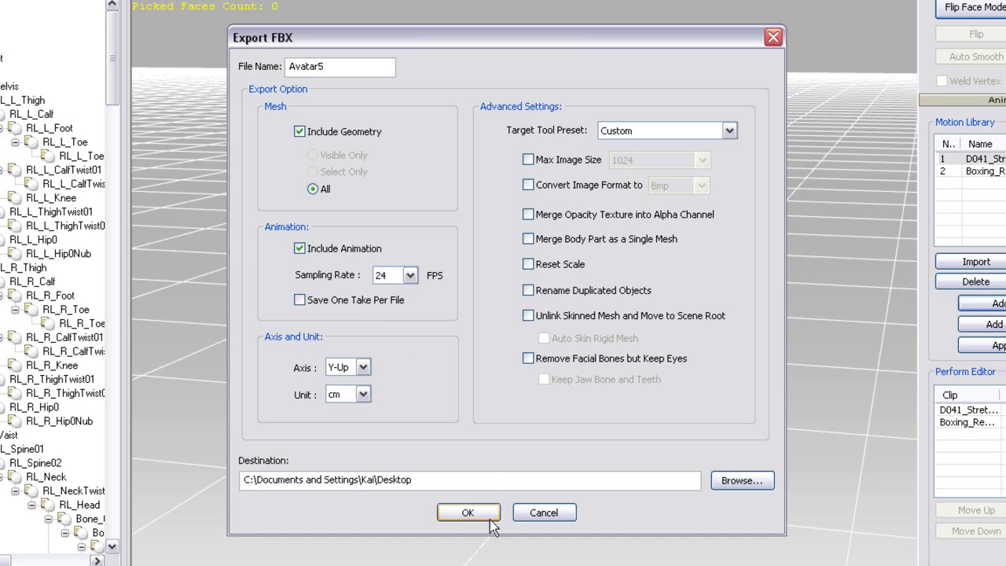
pyautogui.moveTo(330, 66); pyautogui.dragTo(281, 67)
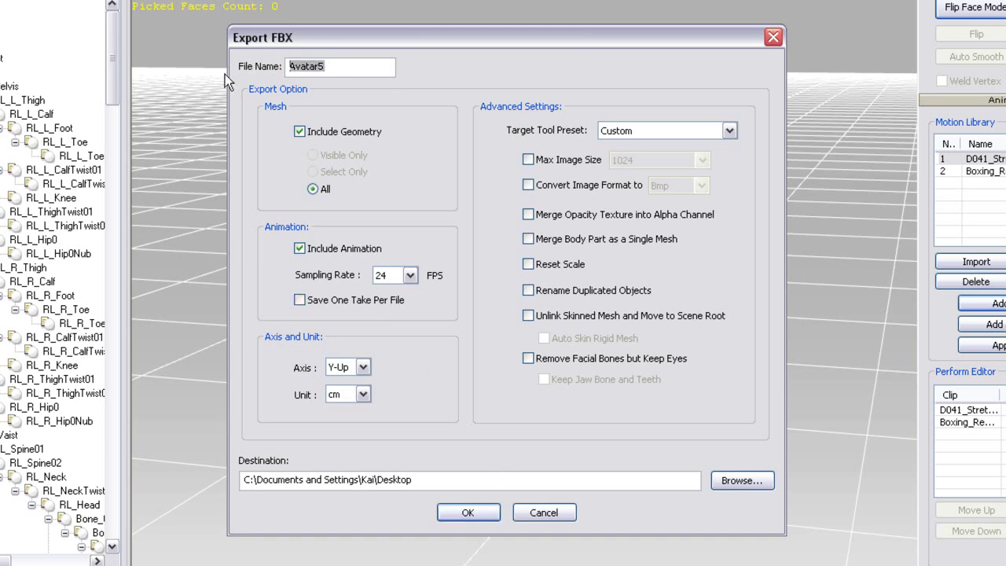
pyautogui.write('Tough ')
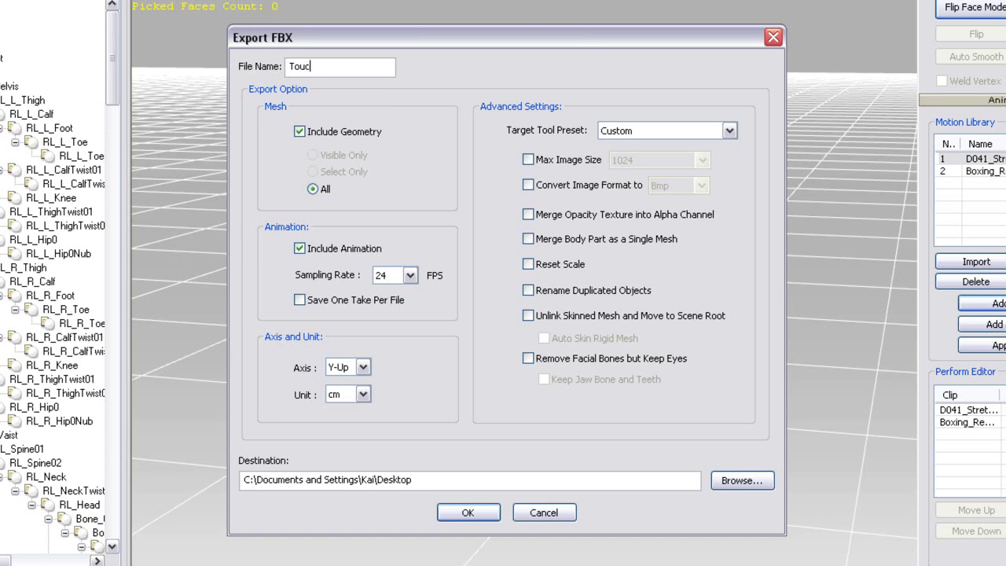
pyautogui.write('Matilda')
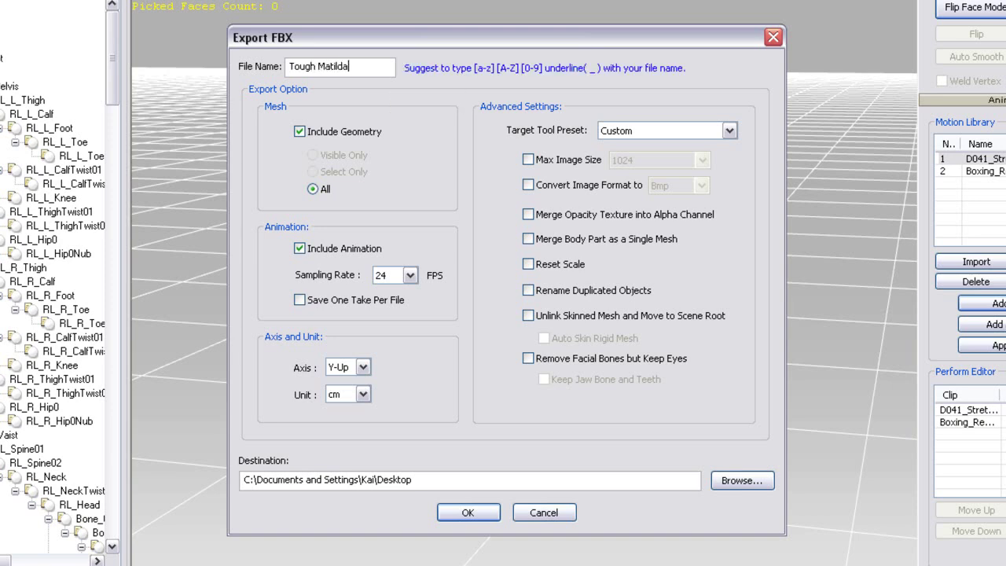
pyautogui.click(487, 516)
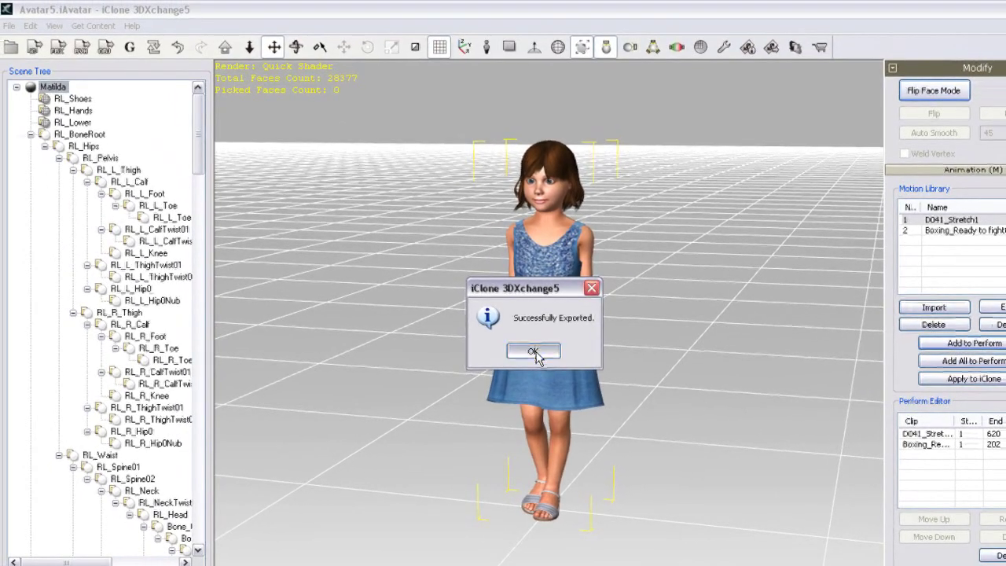
# - Dismiss the 'Successfully Exported' message to return to the Avatar5 workspace with Matilda's two motion clips
pyautogui.click(508, 315)
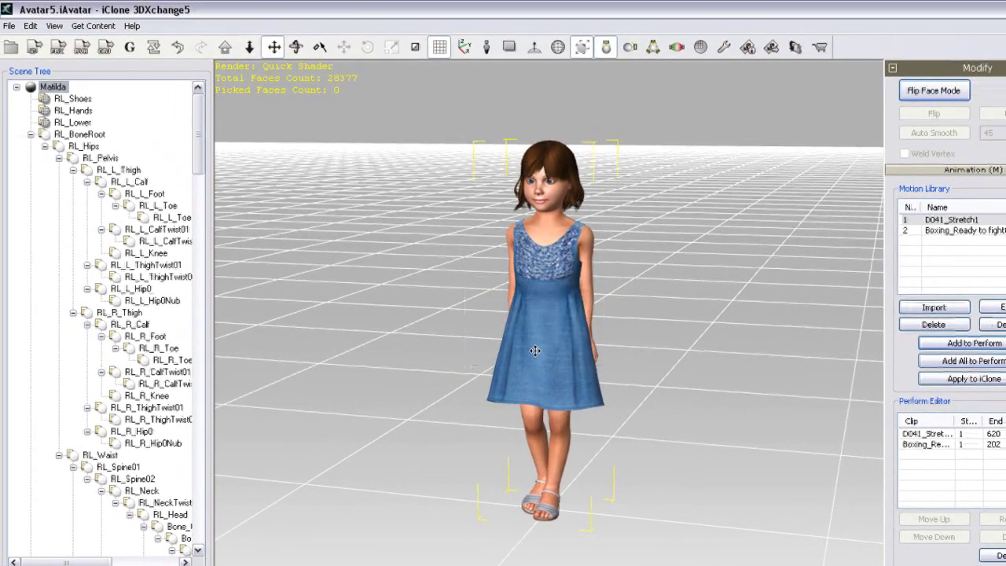